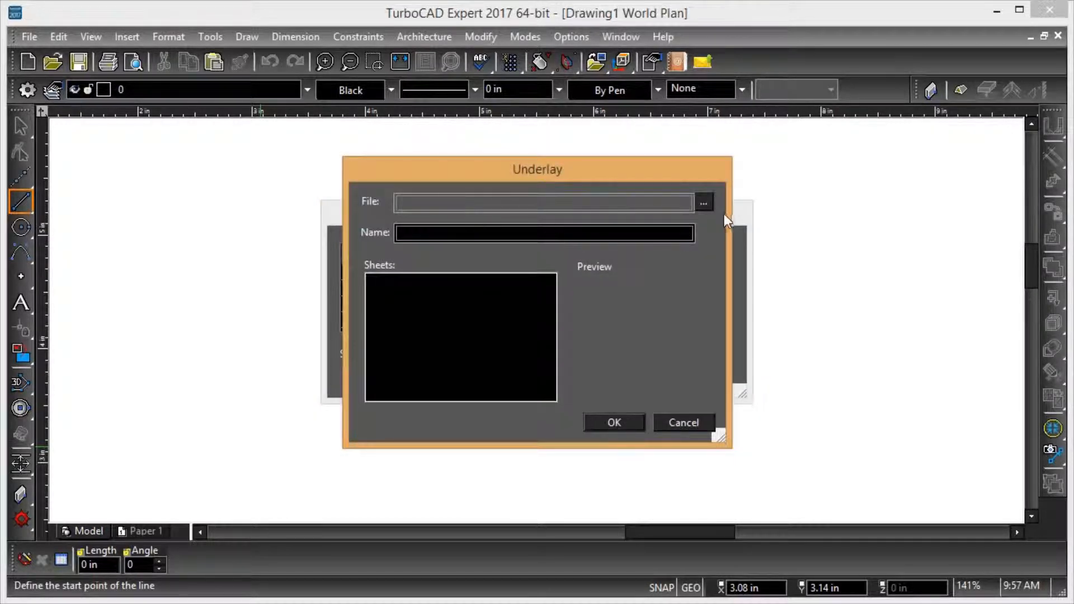
Load the first "06-Arch D" PDF file as the source of the new underlay
left_click(705, 203)
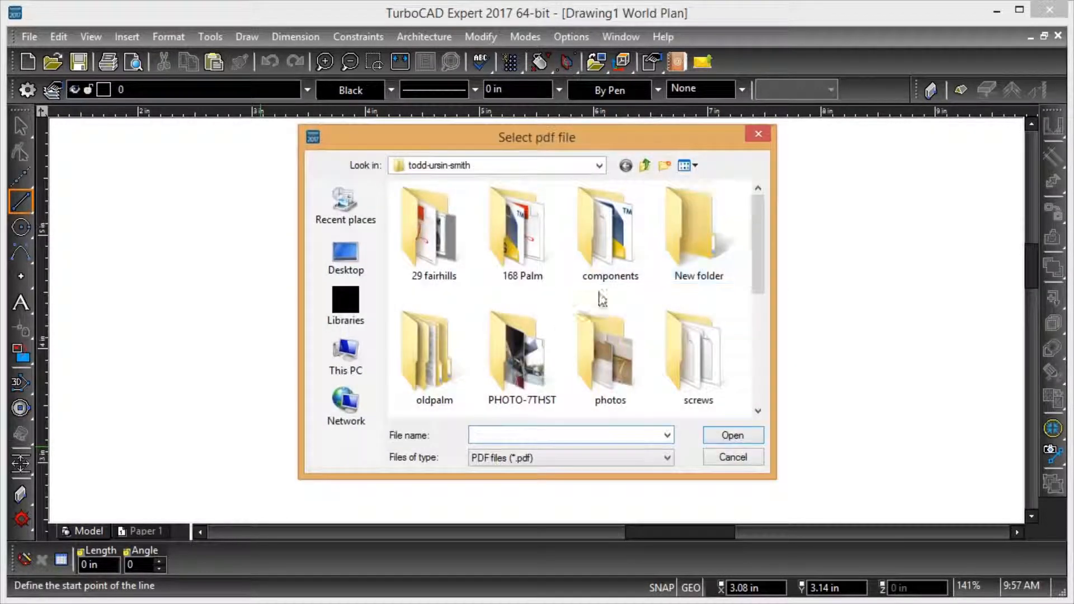
left_click(760, 333)
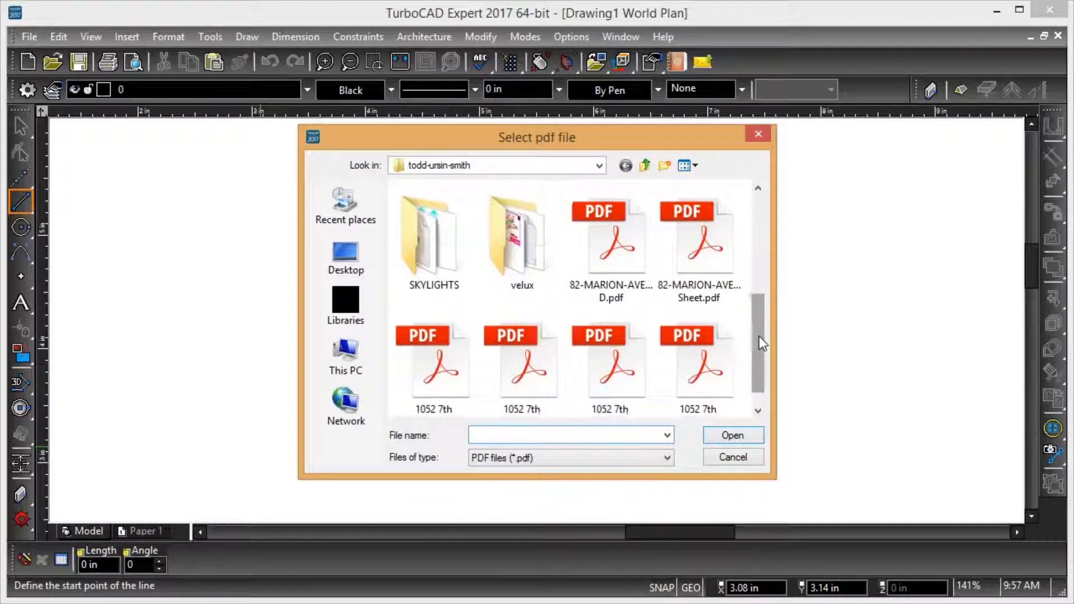
left_click(619, 244)
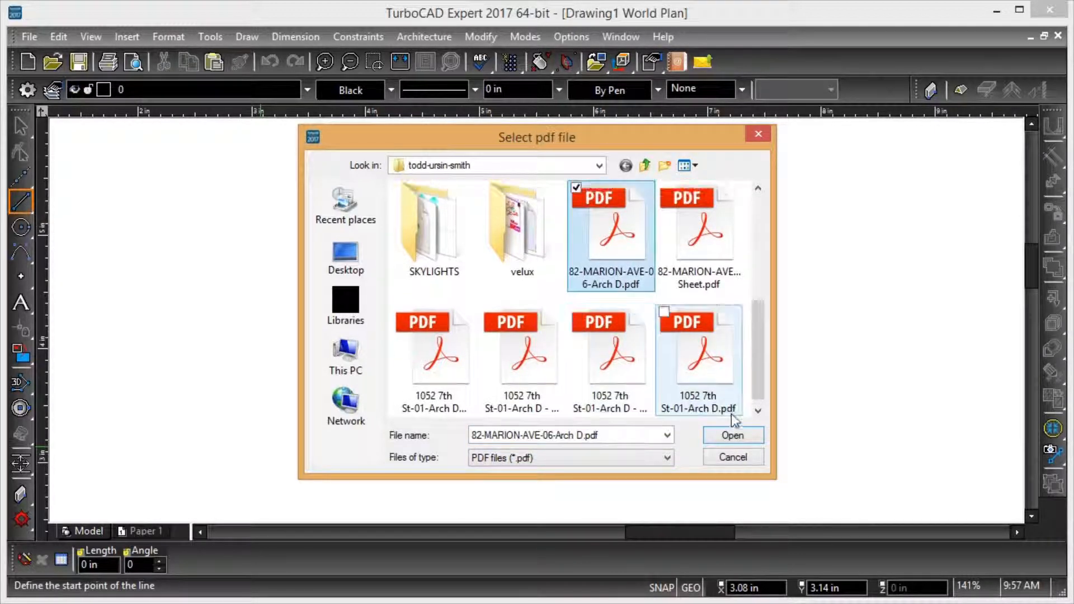
left_click(721, 438)
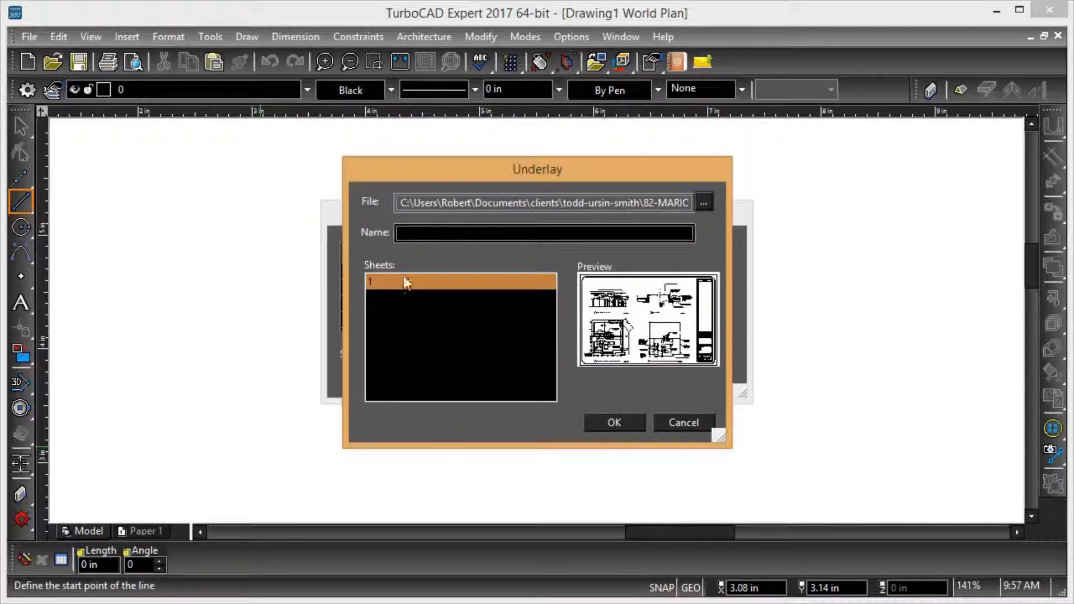
Name the new PDF underlay "my pdf" and save it in the underlay list
left_click(404, 233)
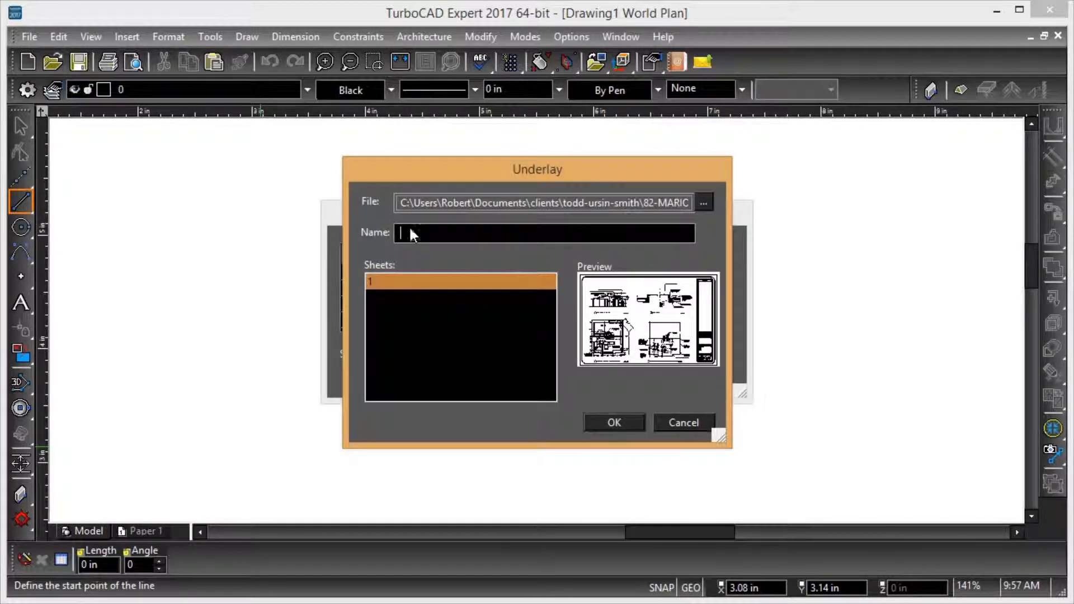
type("my pdf")
left_click(615, 424)
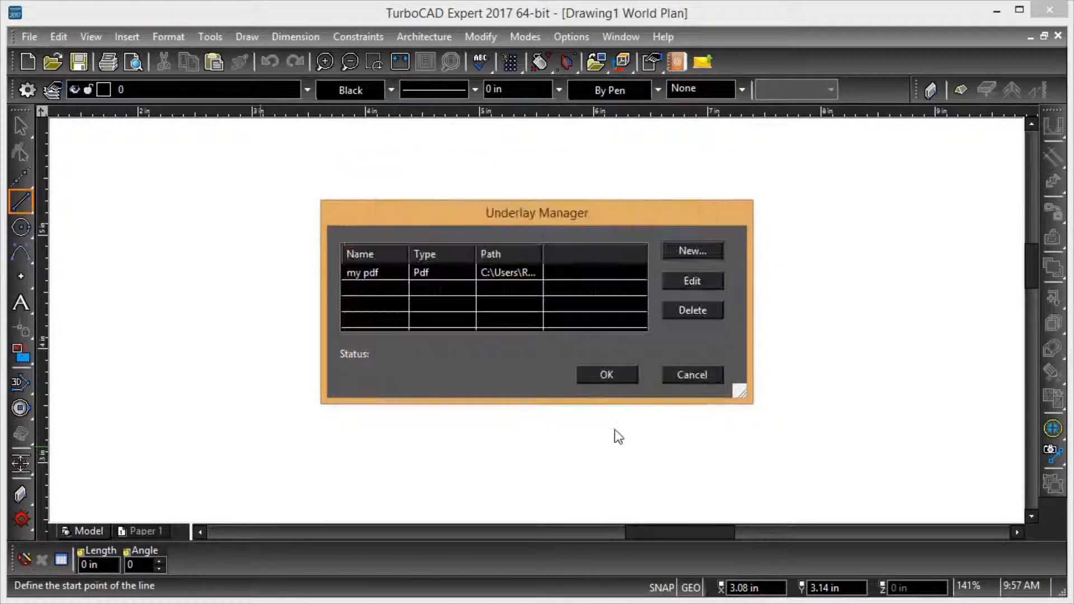
left_click(596, 374)
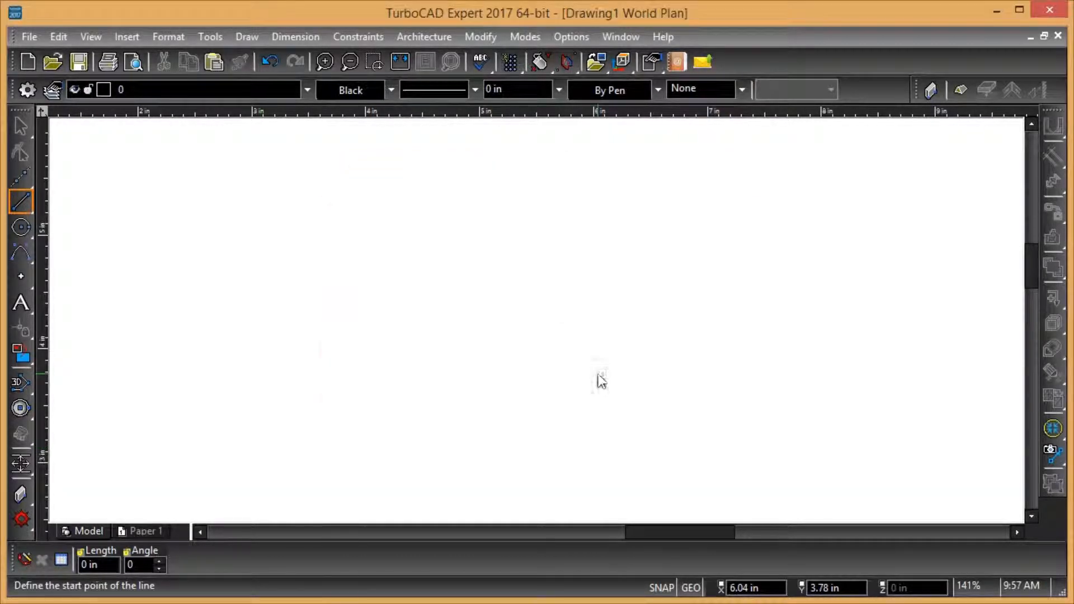
Insert the "my pdf" underlay in the middle of the drawing, about 3.9 in wide and 2.6 in high
left_click(127, 38)
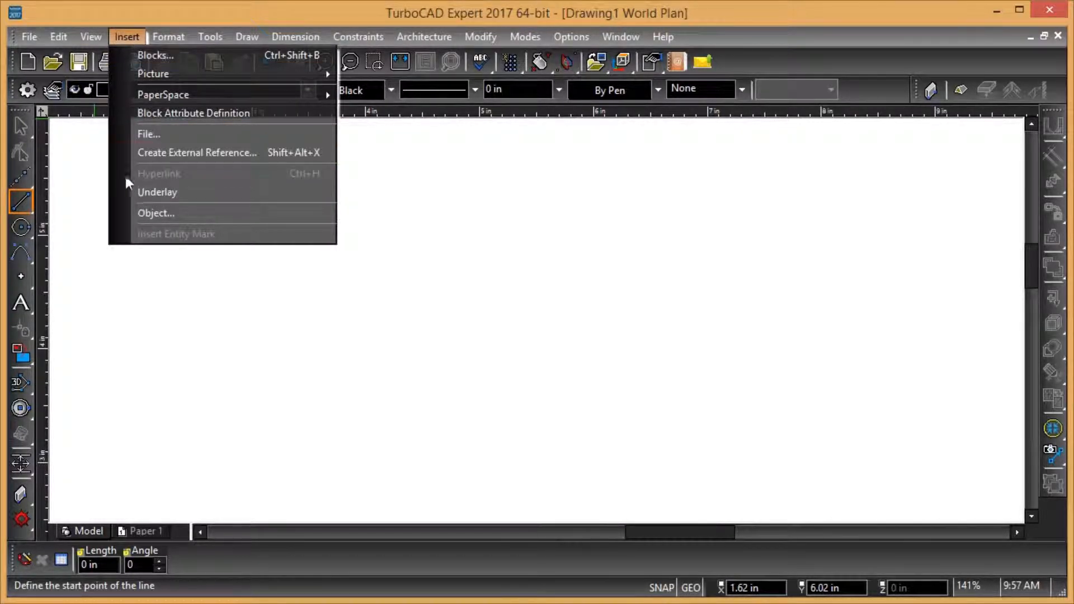
left_click(139, 193)
left_click(450, 270)
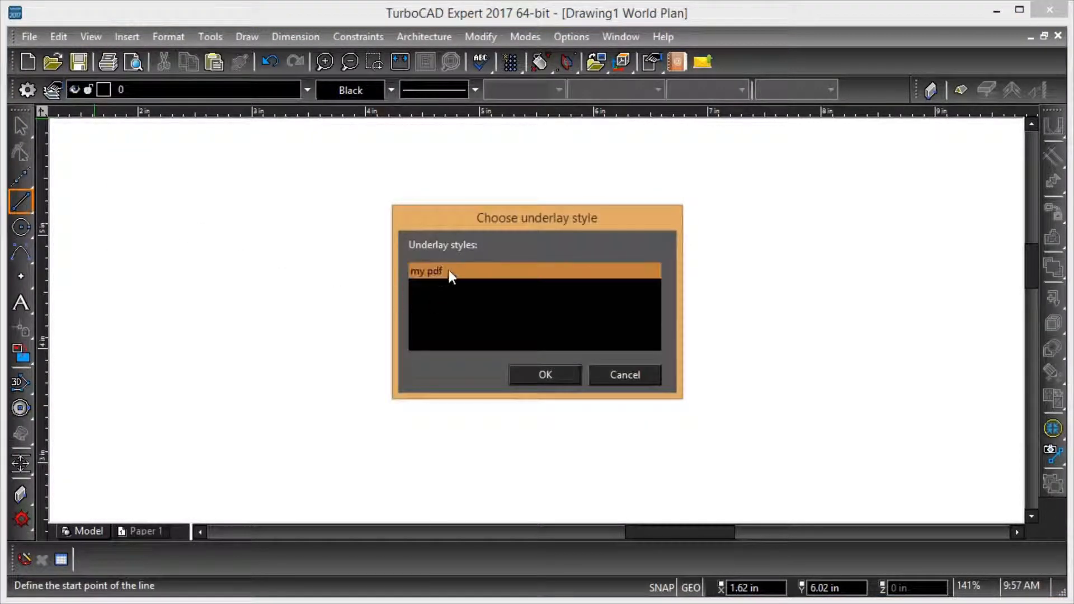
left_click(553, 377)
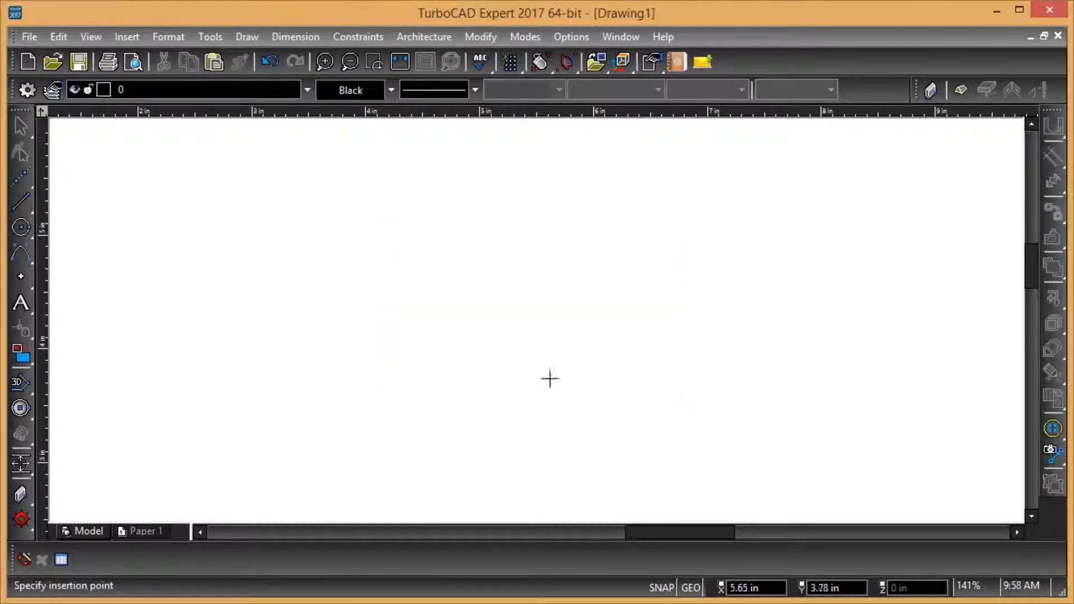
left_click(305, 468)
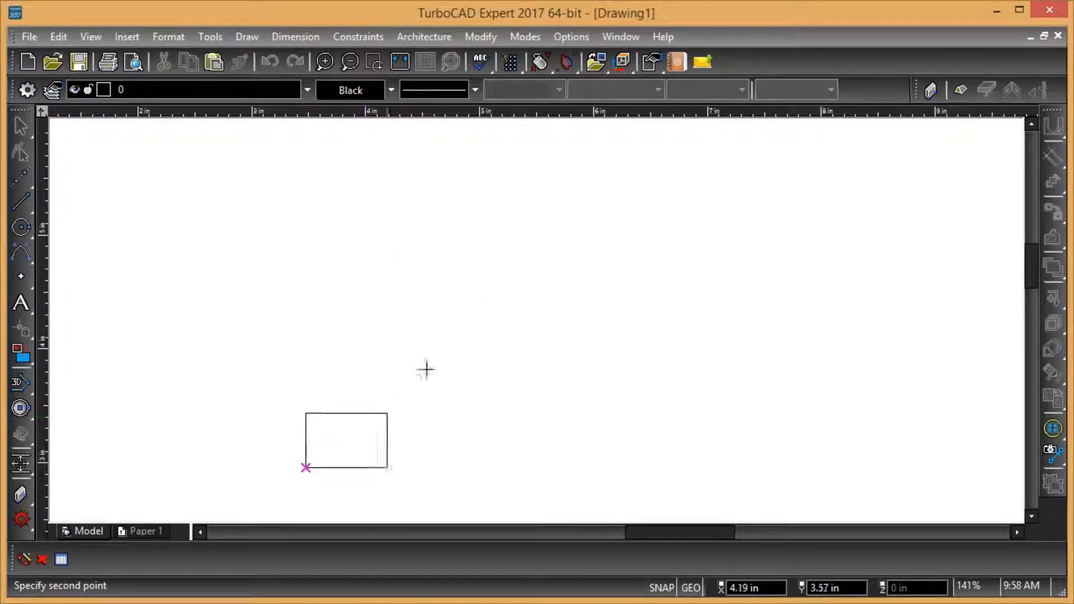
left_click(749, 166)
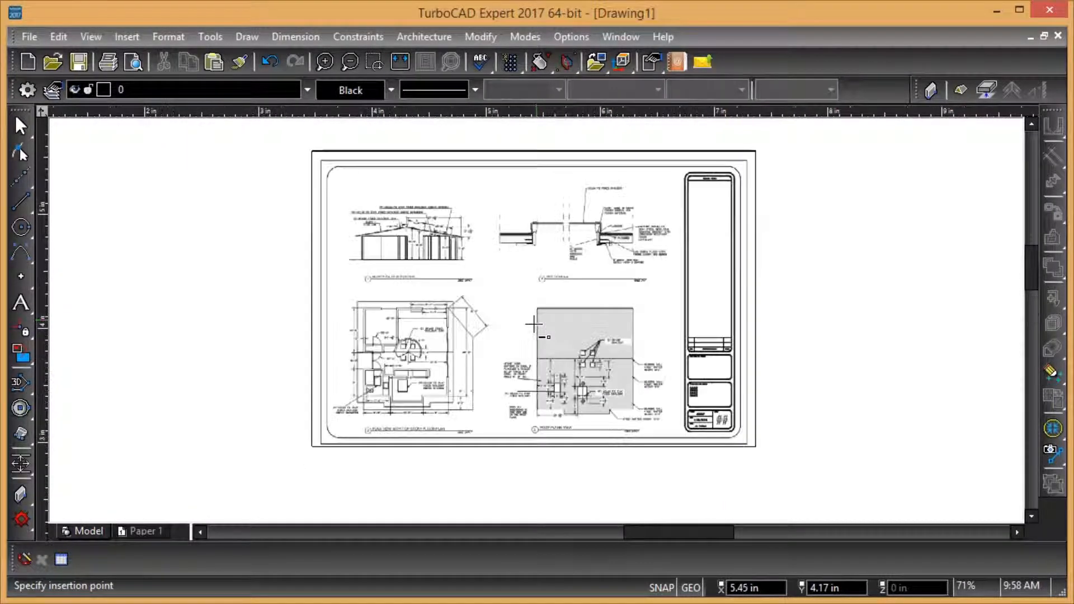
Select the placed underlay to examine its size and position, and clear the selection
left_click(18, 128)
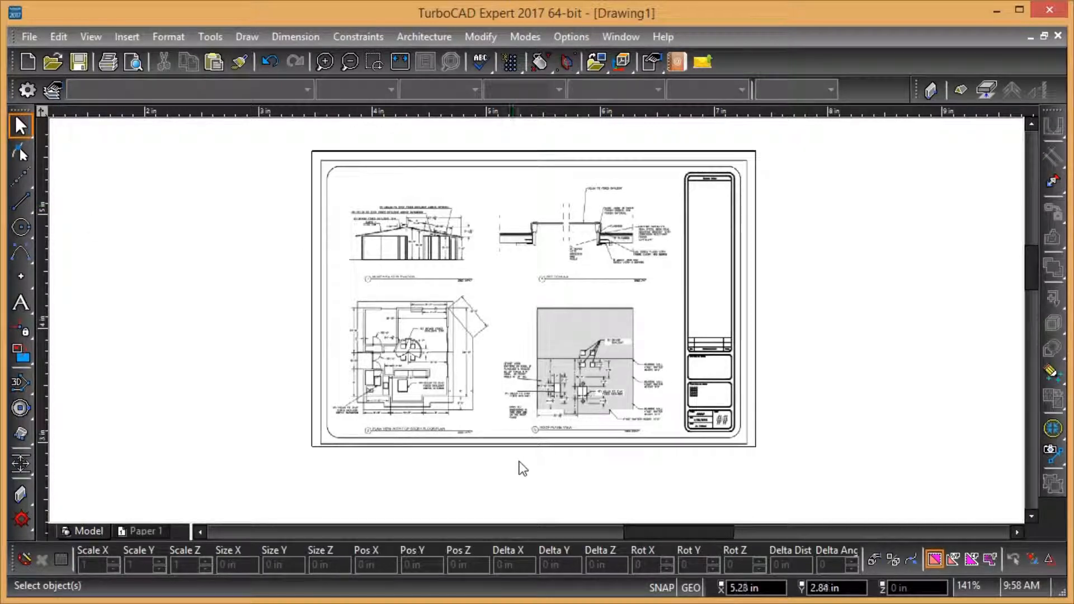
left_click_drag(518, 460, 424, 409)
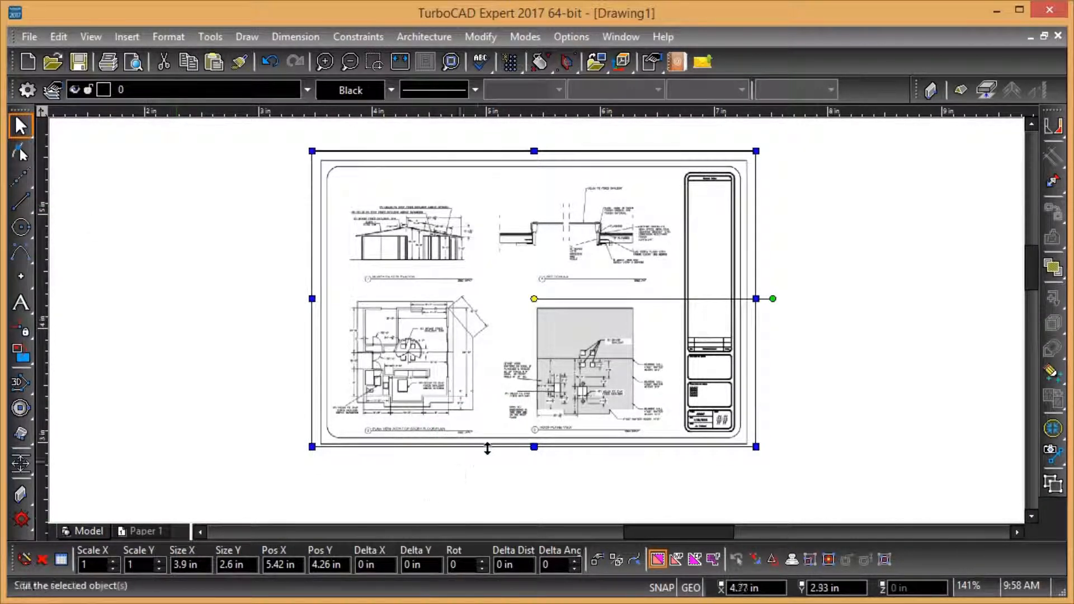
left_click(513, 475)
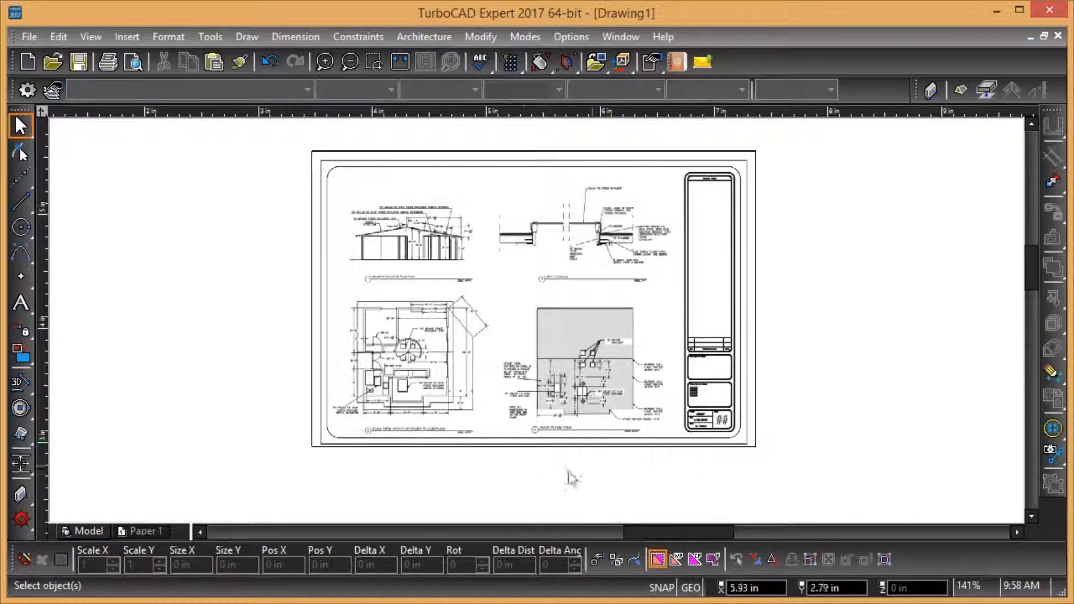
Draw a horizontal reference line about 24 in long below the underlay
scroll(536, 320, "down", 5)
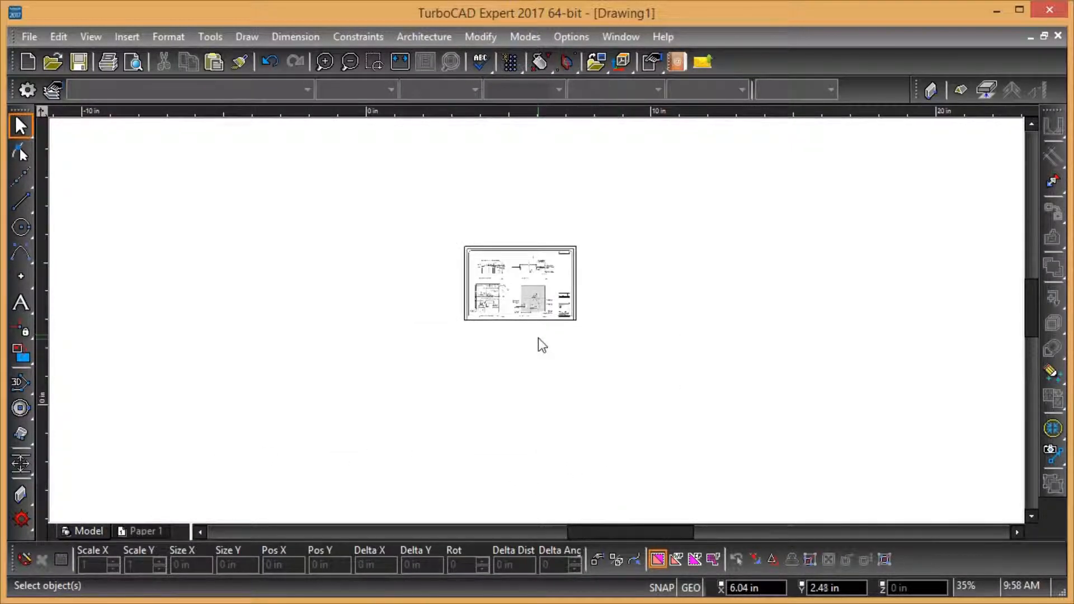
left_click(21, 202)
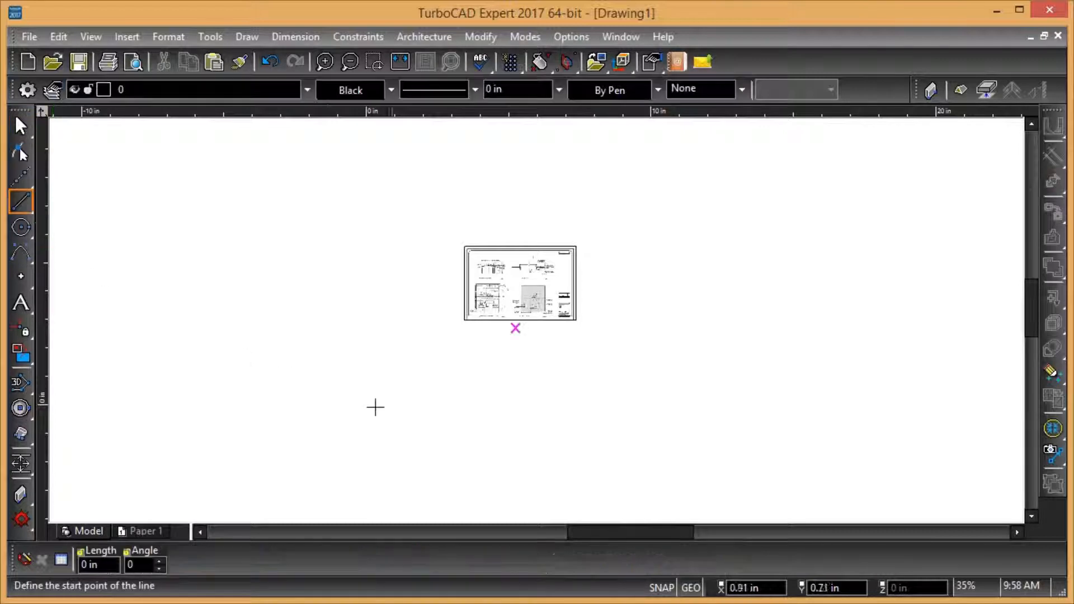
left_click(267, 423)
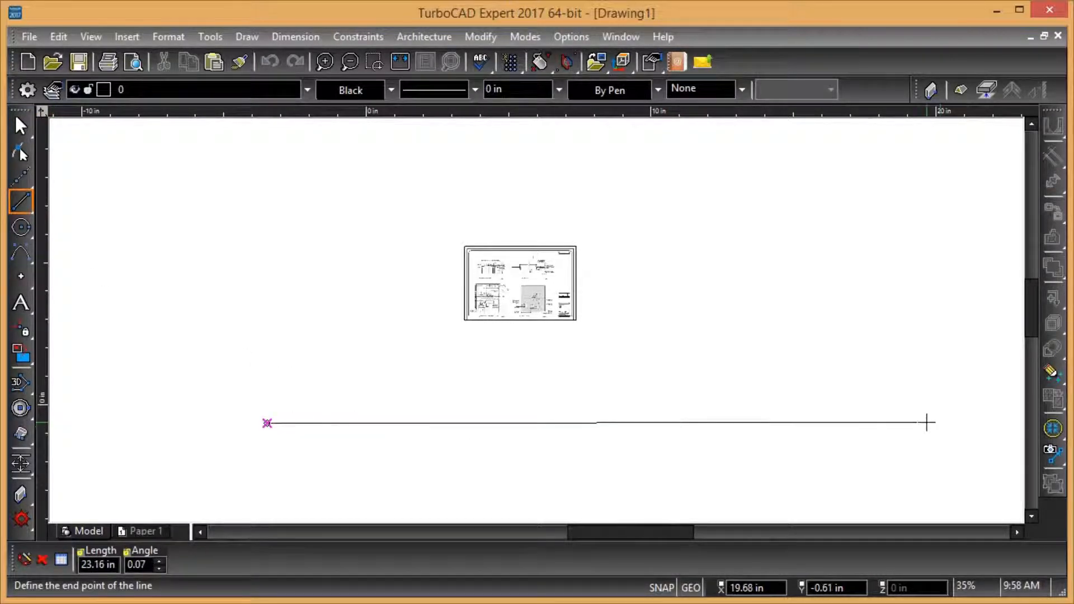
left_click(951, 423)
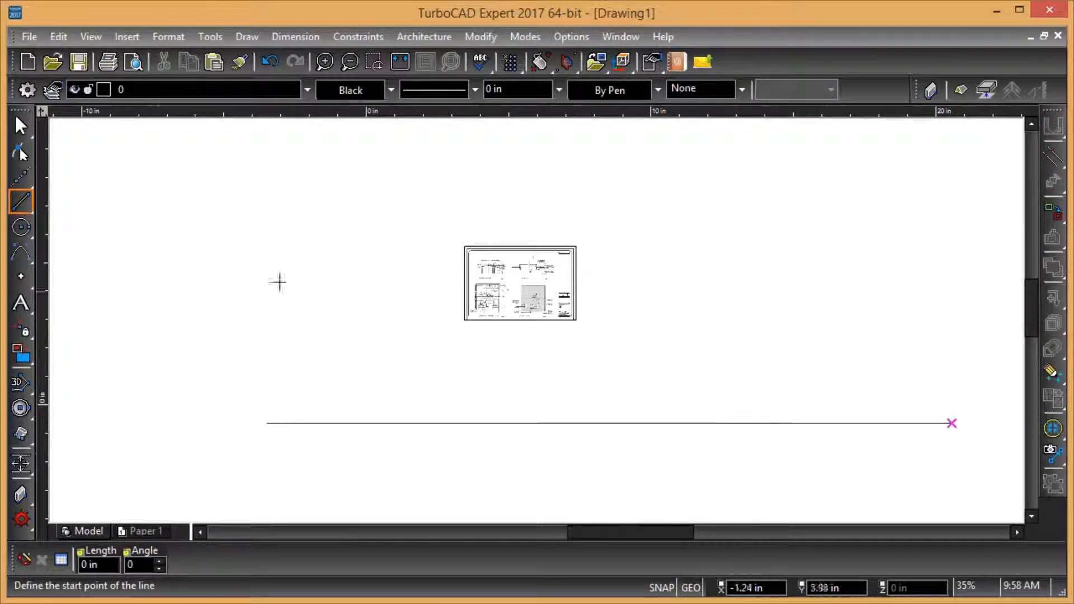
Move the underlay by a reference point on its lower-left corner onto the left end of the reference line
left_click(20, 126)
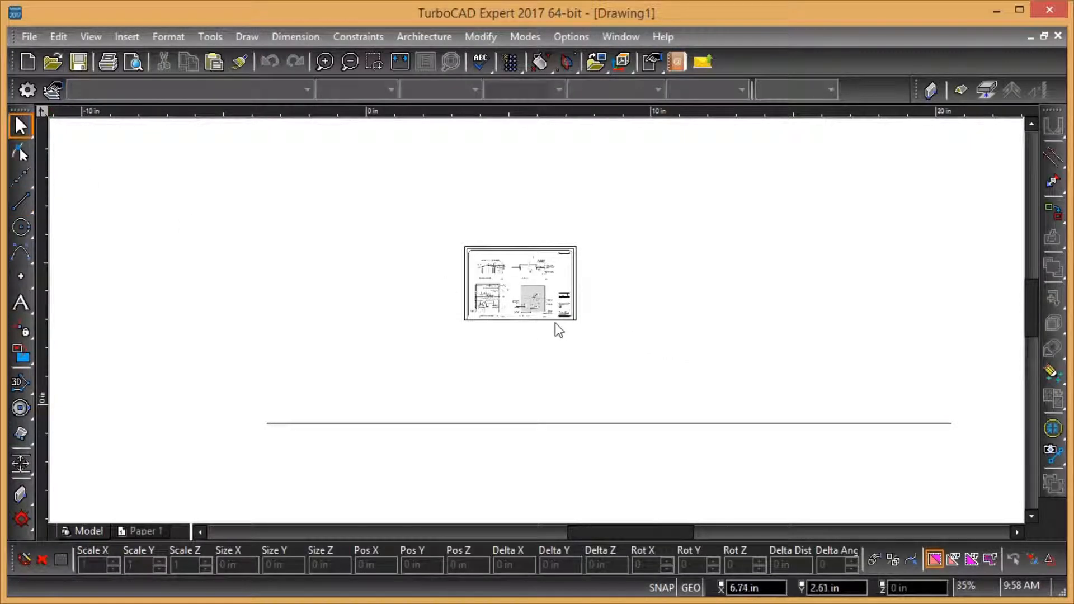
left_click_drag(619, 334, 520, 294)
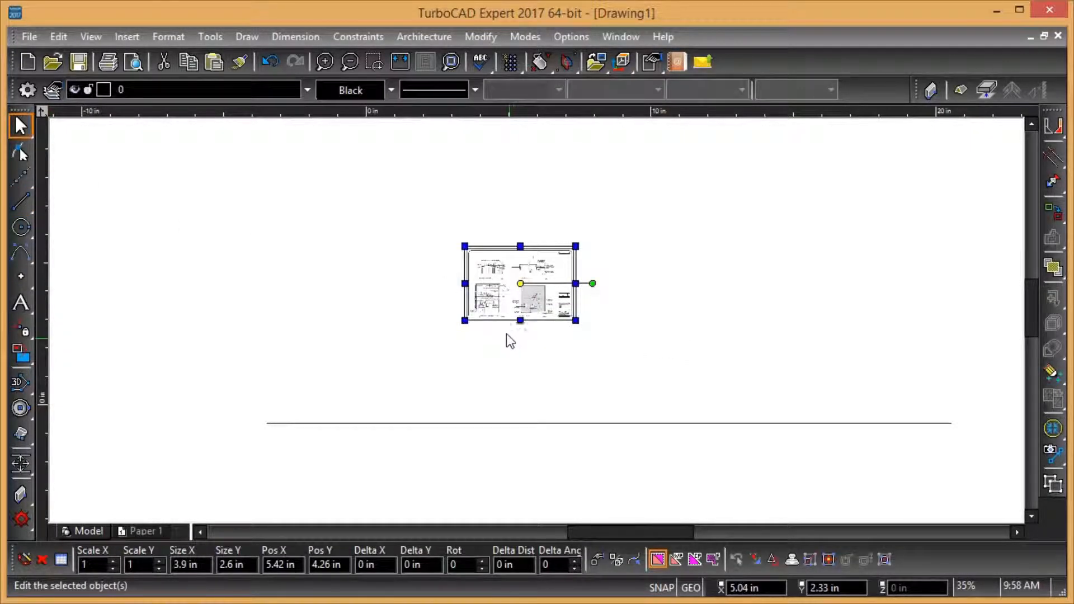
key("d")
left_click(467, 328)
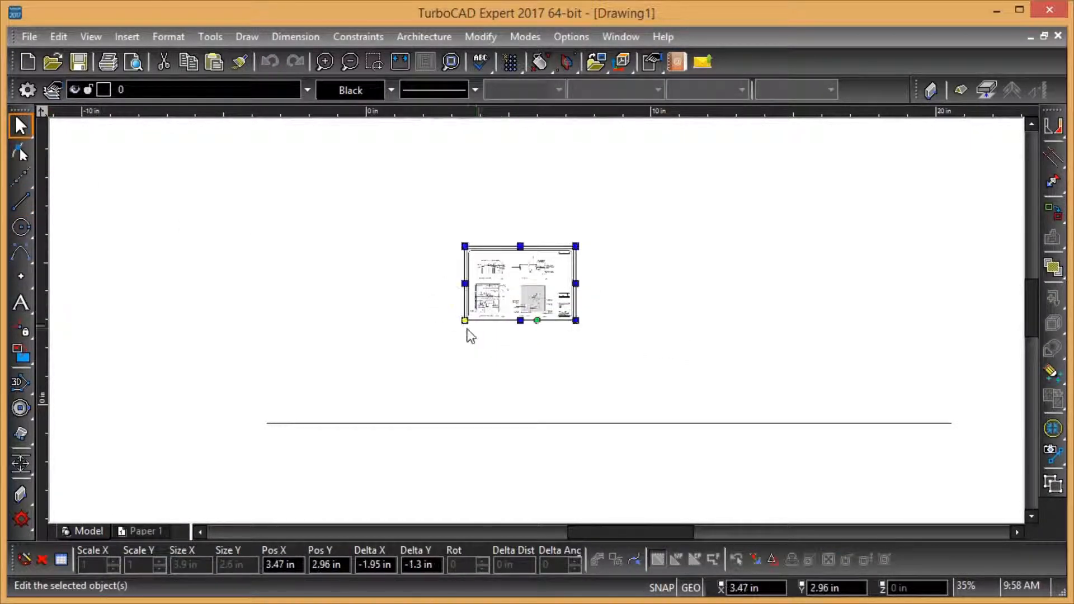
left_click_drag(464, 323, 287, 428)
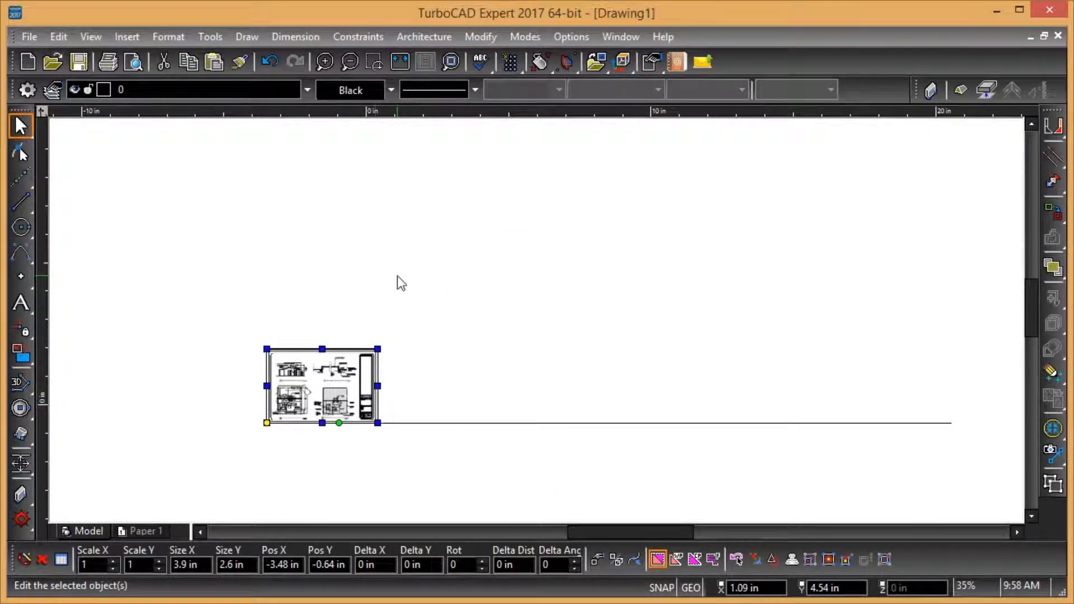
Scale the underlay from its lower-left corner, without keeping the original, so its lower edge spans the full reference line
left_click(475, 35)
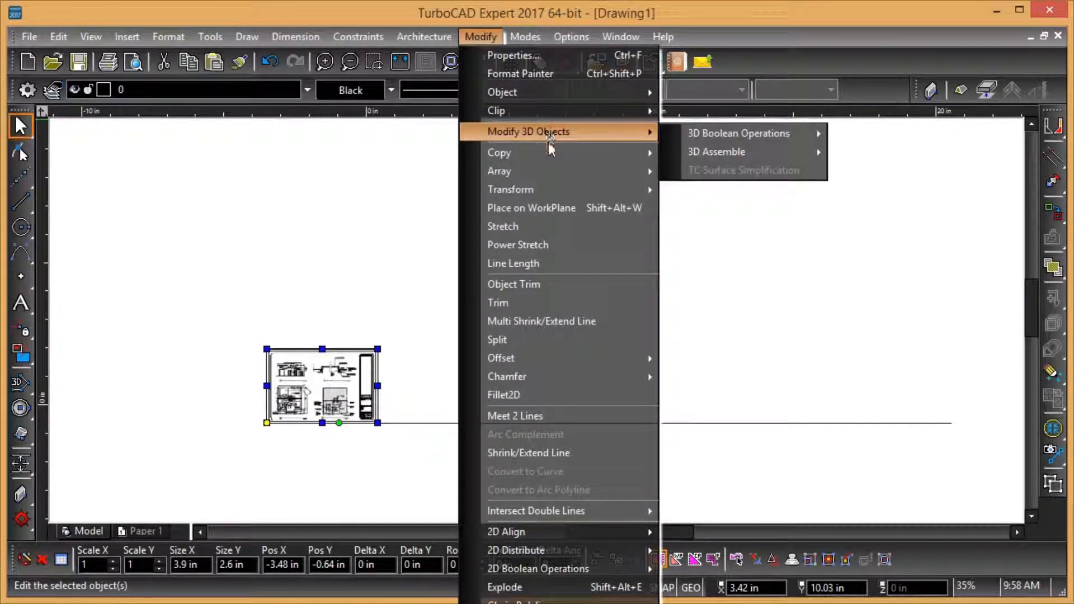
mouse_move(562, 188)
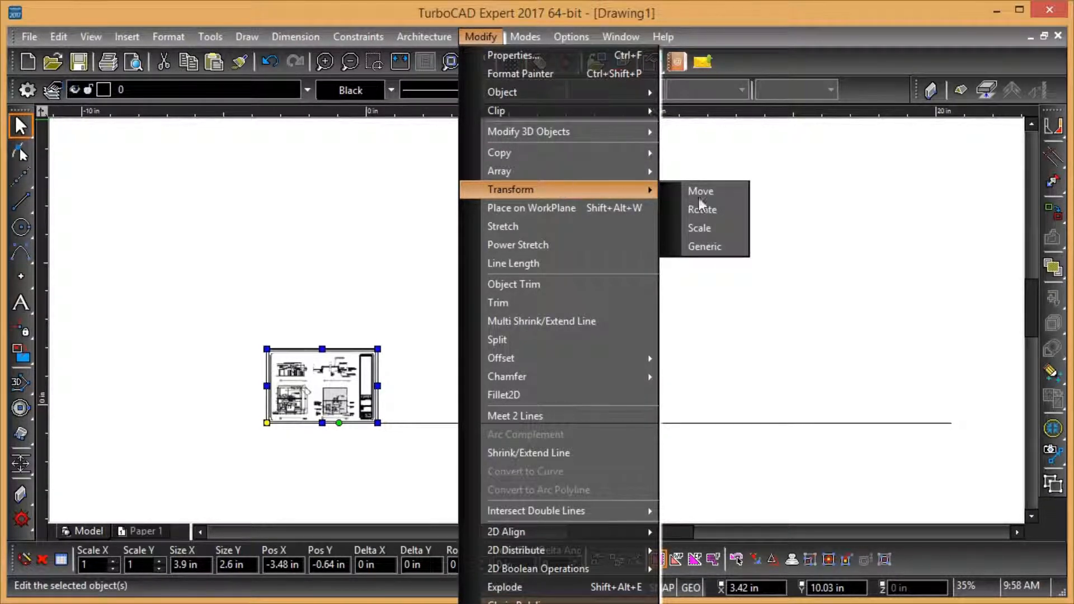
left_click(701, 228)
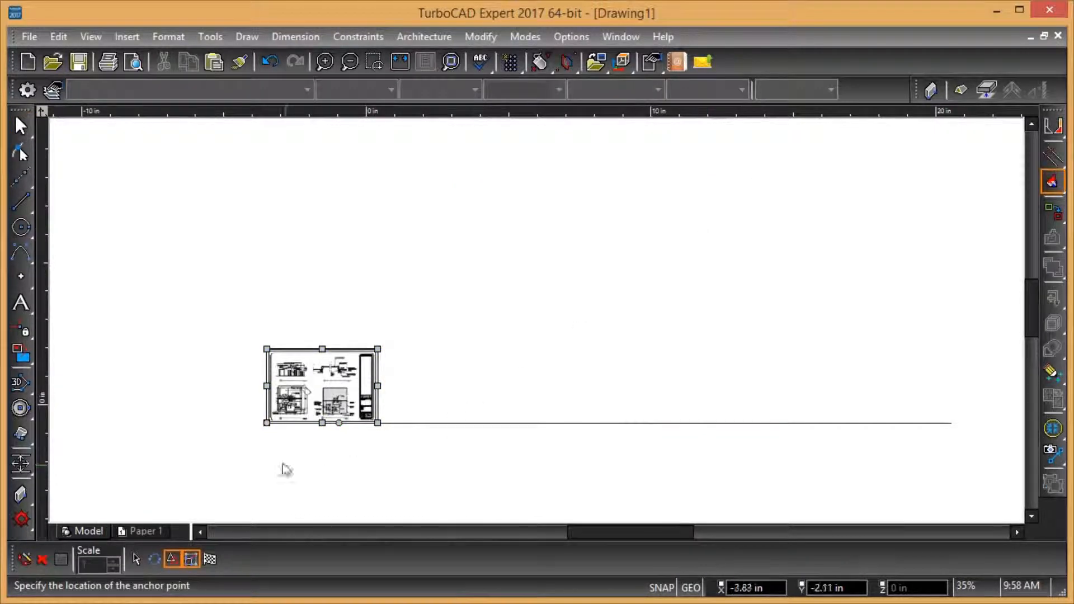
left_click(173, 559)
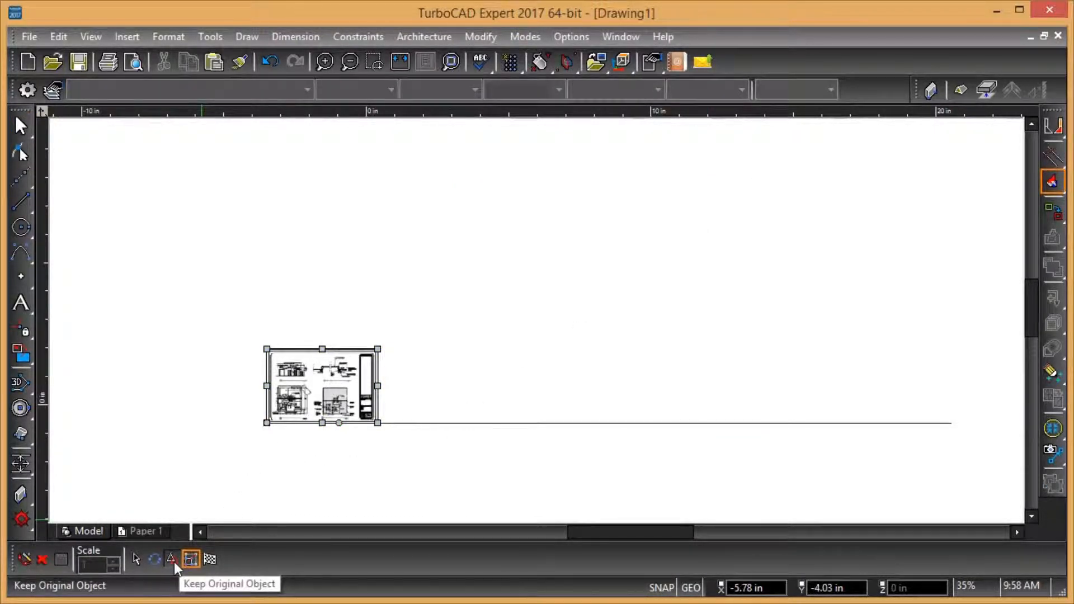
left_click(273, 430)
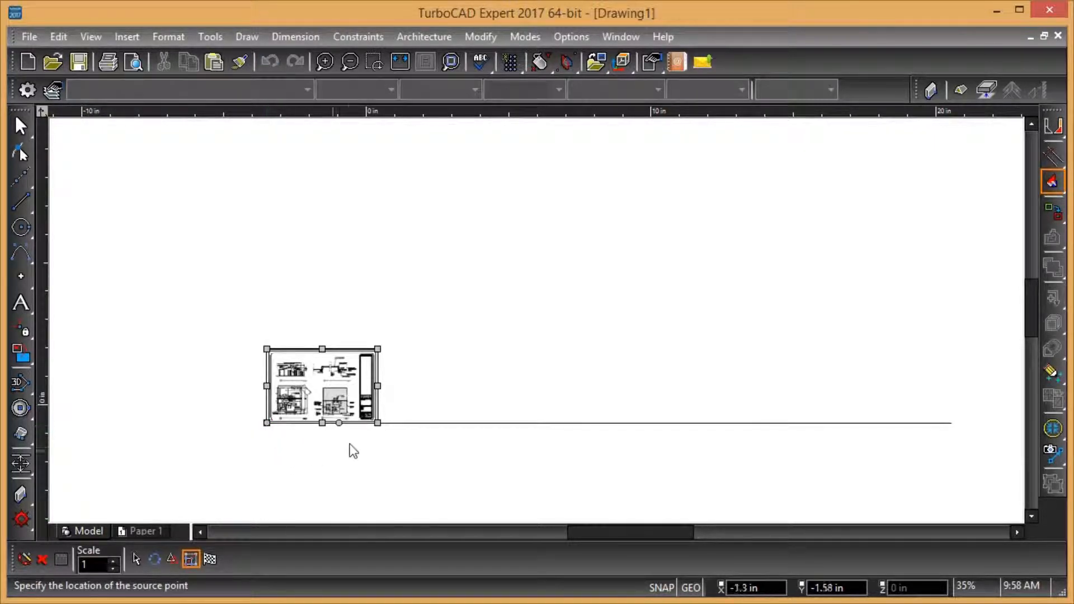
left_click(377, 423)
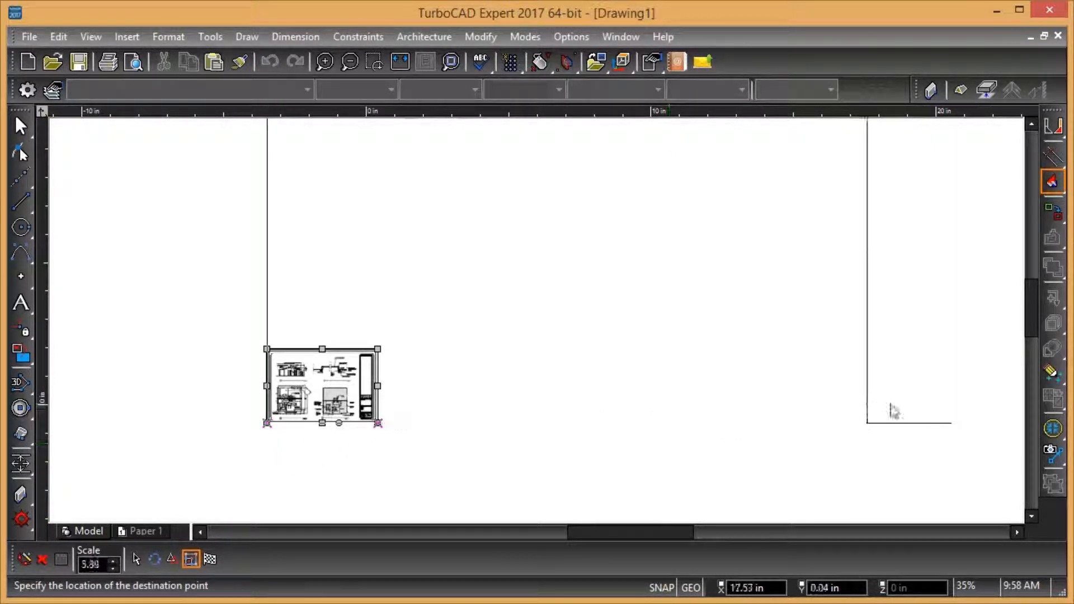
left_click(953, 424)
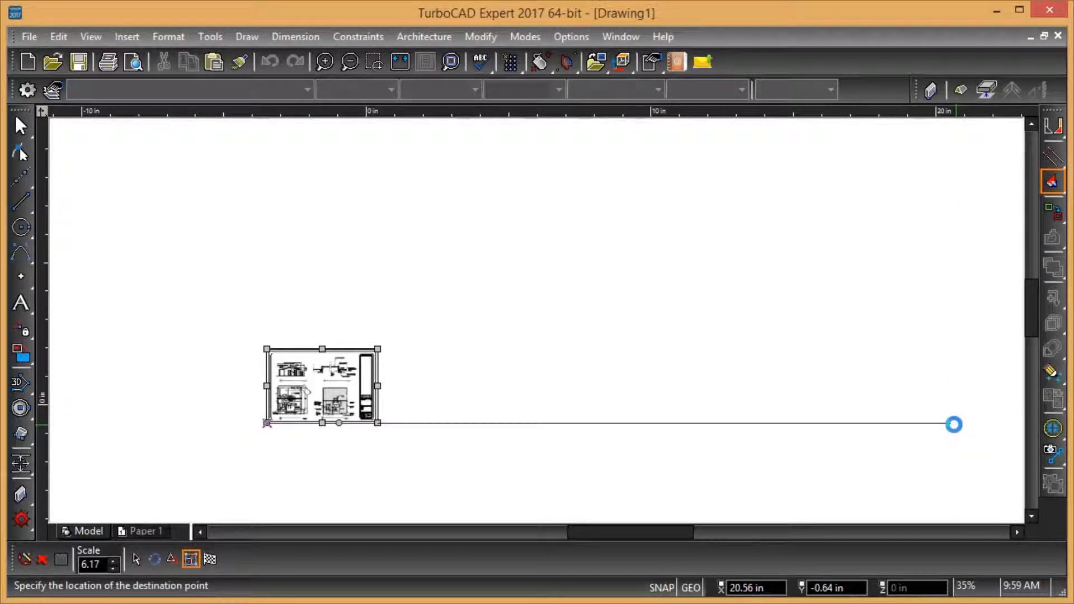
scroll(539, 330, "down", 2)
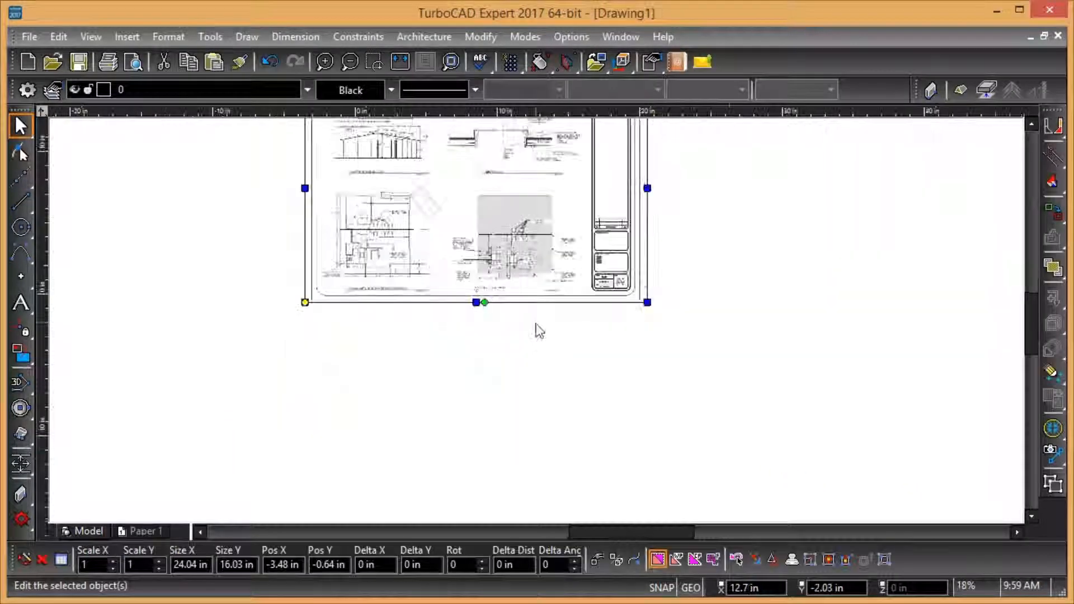
left_click(548, 347)
View the scaled sheet in World Plan and orbit it to an oblique 3D angle for inspection
scroll(559, 330, "down", 2)
scroll(576, 313, "down", 2)
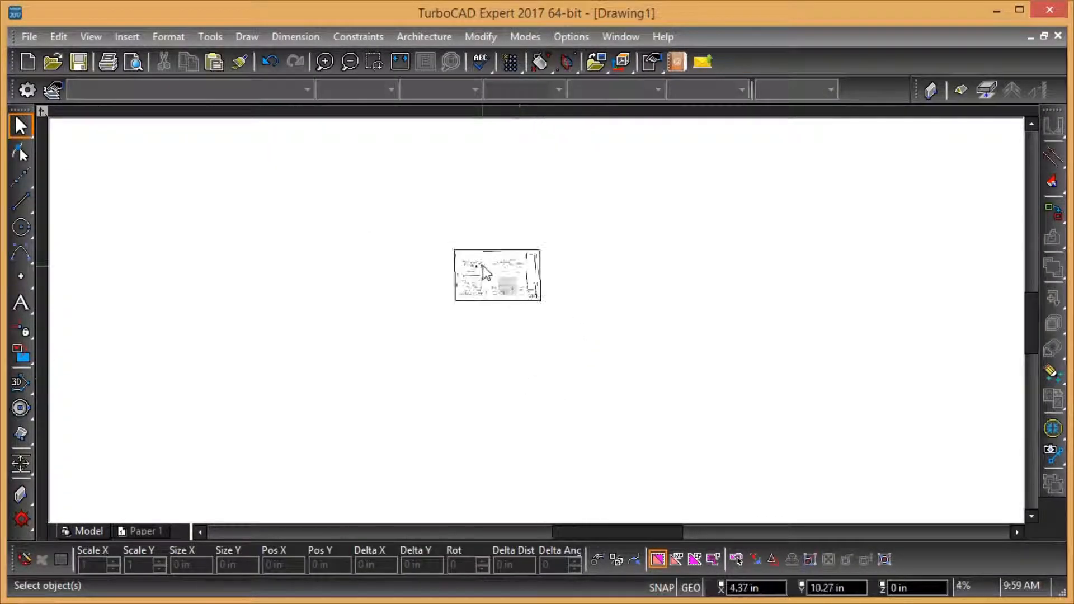
right_click(580, 230)
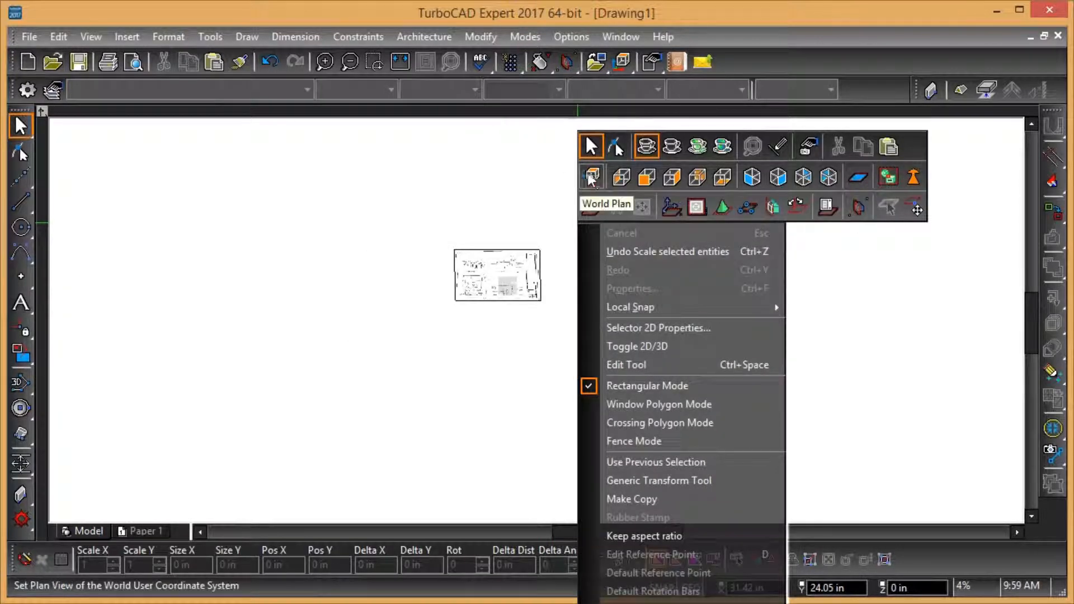
left_click(646, 146)
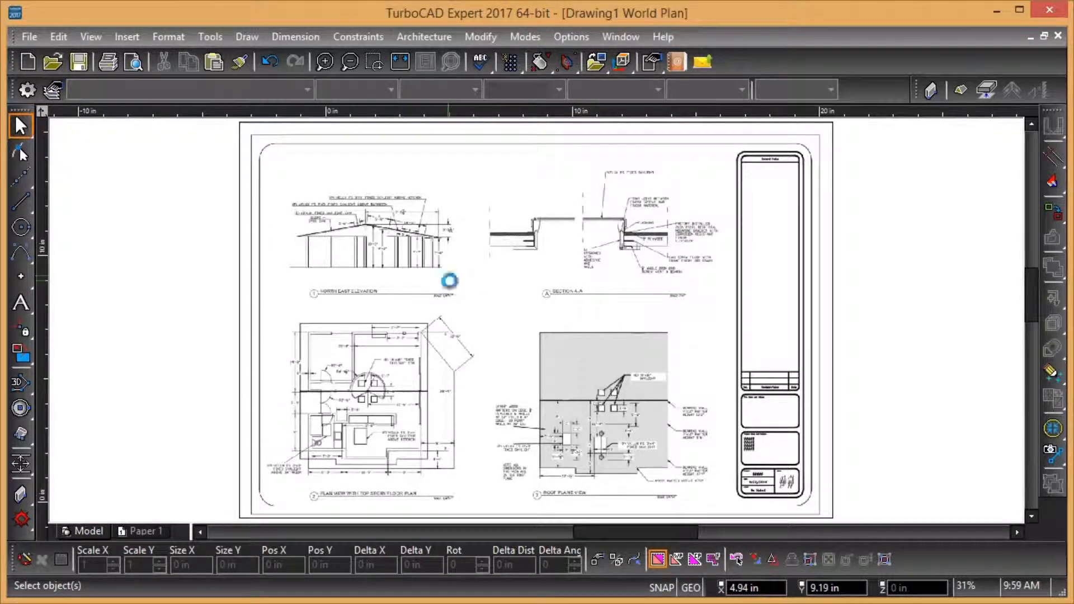
middle_click_drag(449, 280, 470, 470, "shift")
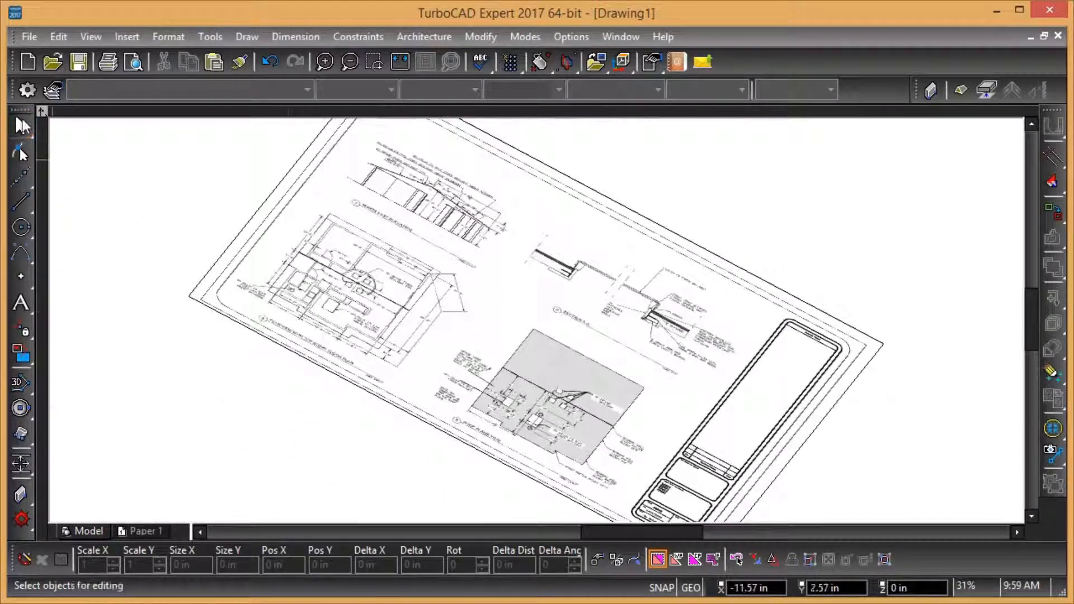
Assign Dynamic Pan to the mouse wheel's Hold action in the additional devices customization
left_click(31, 101)
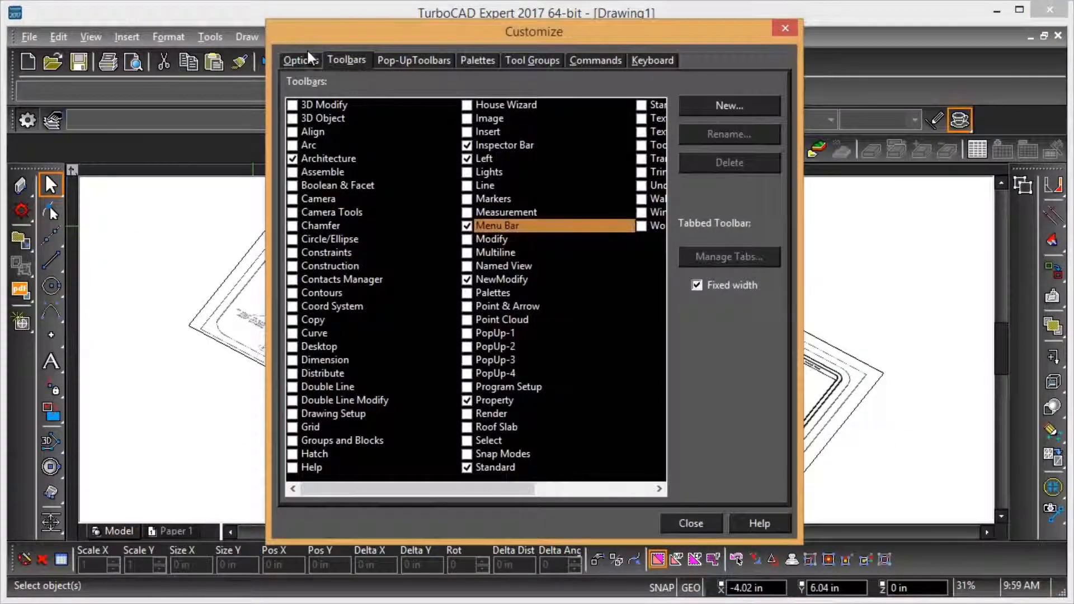
left_click(302, 56)
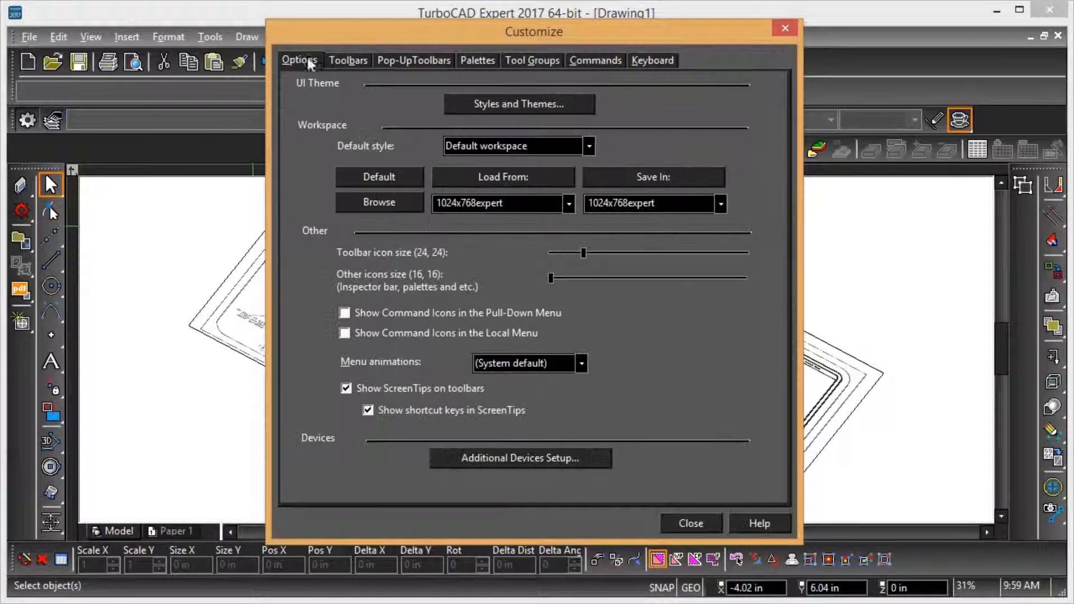
left_click(485, 456)
left_click(510, 353)
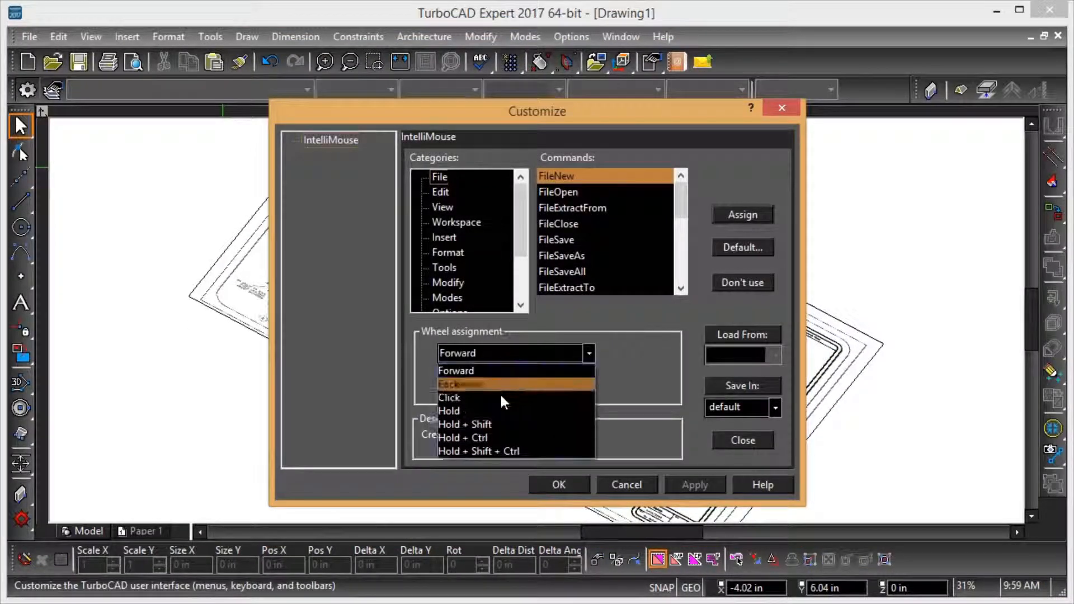
left_click(487, 408)
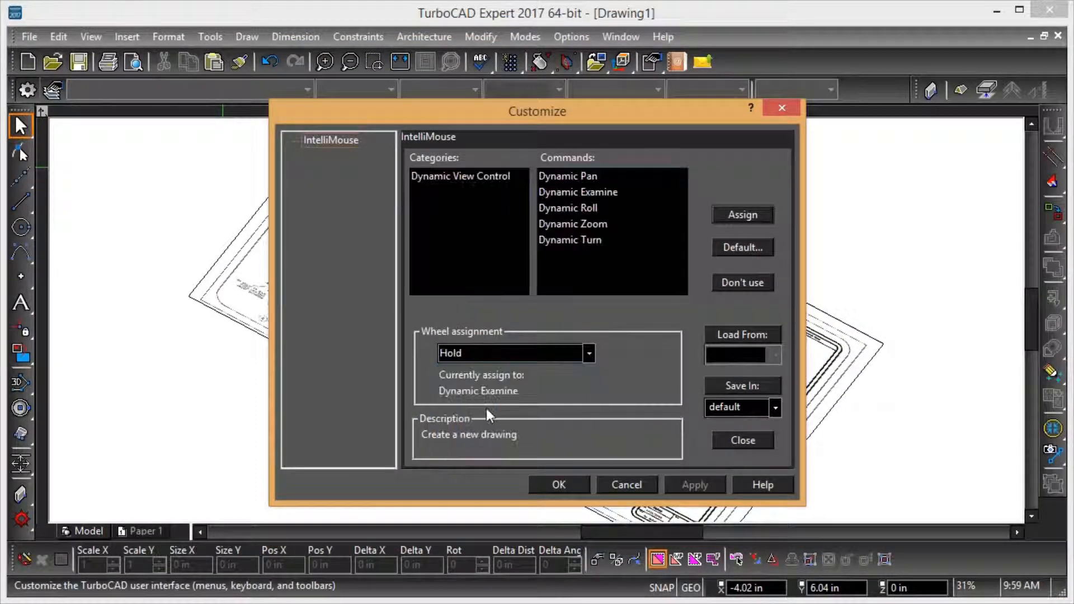
left_click(585, 177)
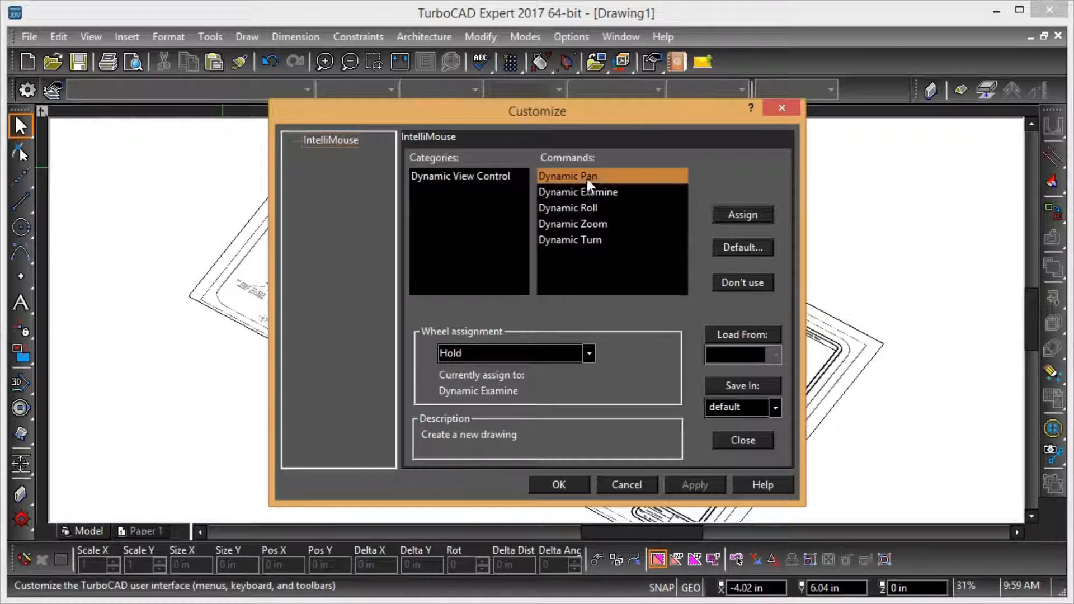
left_click(731, 217)
Assign Dynamic Examine to the wheel's Hold + Shift + Ctrl action and accept the customization
left_click(488, 349)
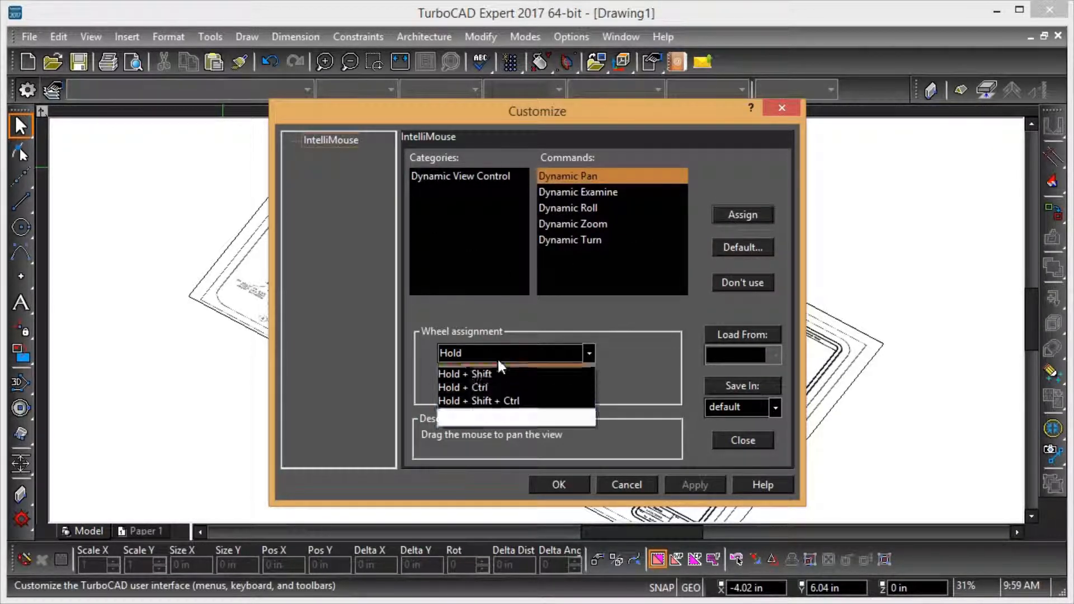
left_click(487, 455)
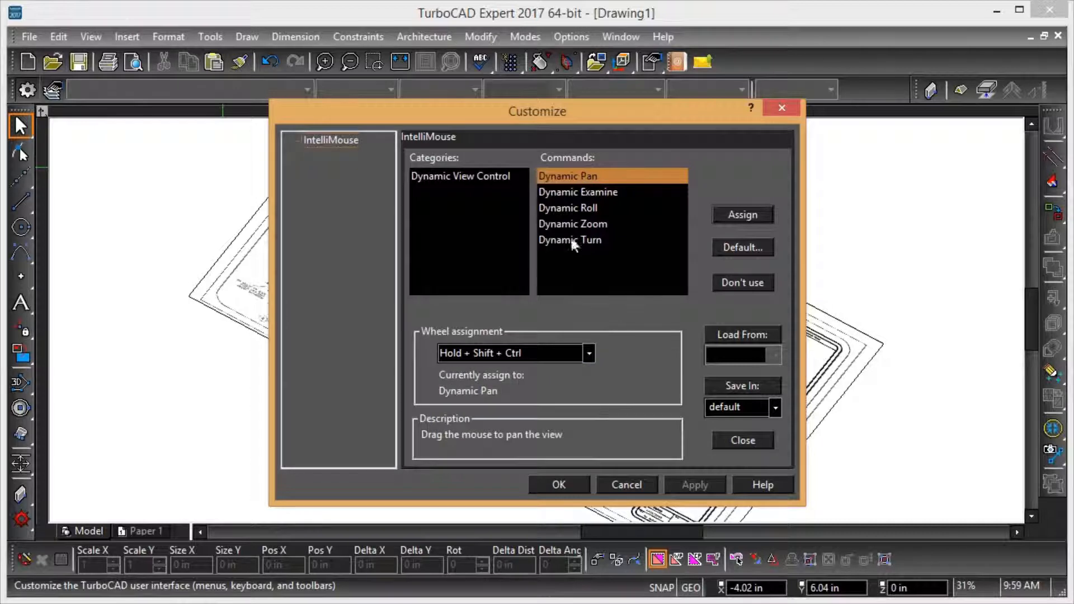
left_click(567, 192)
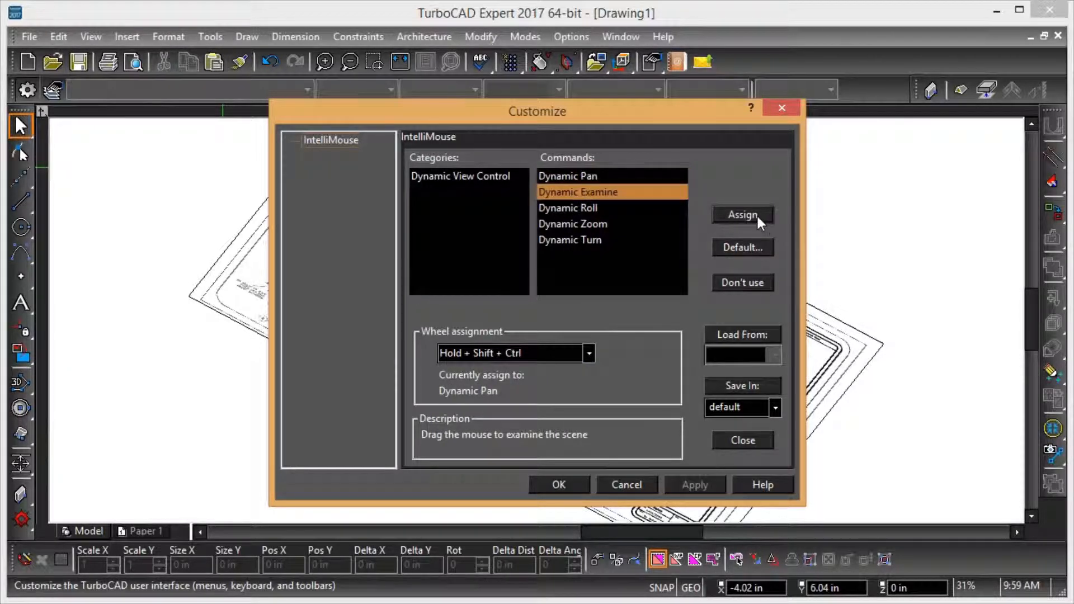
left_click(560, 484)
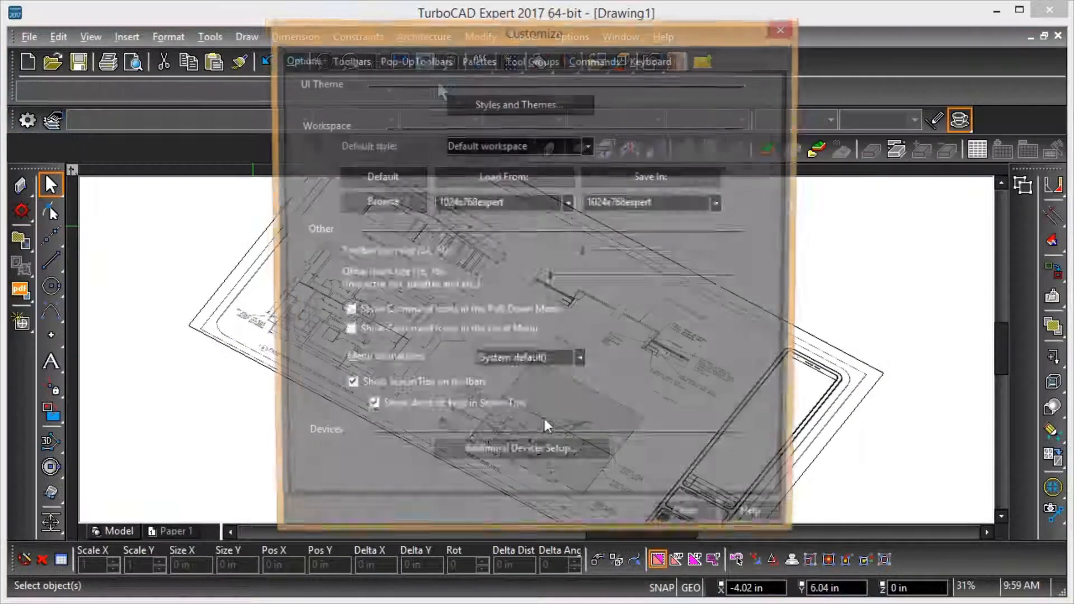
left_click(677, 525)
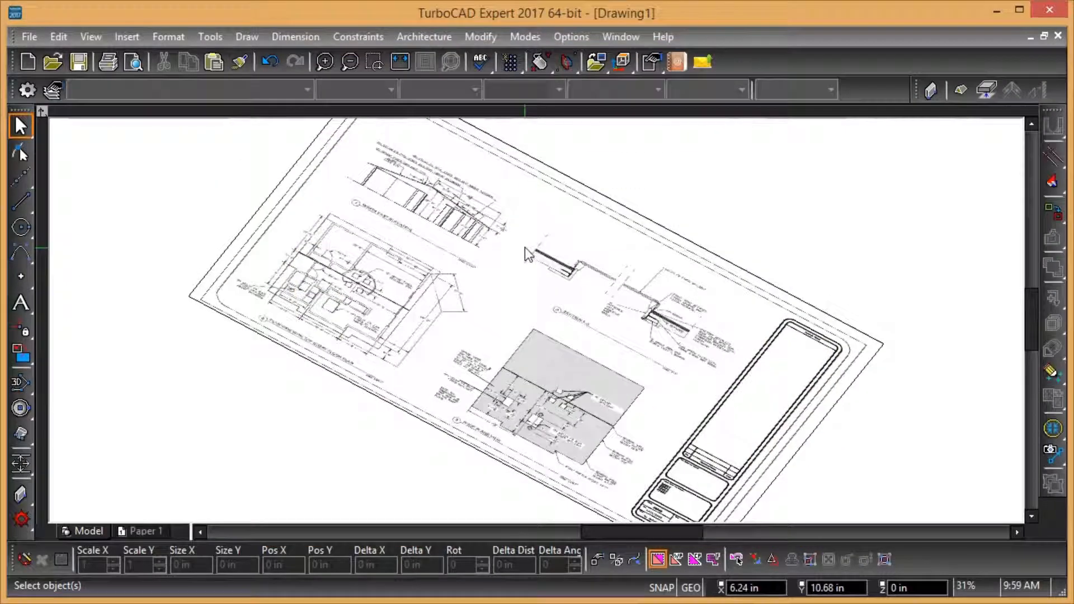
Return the sheet to the World Plan view and test wheel panning and zooming on it
right_click(525, 248)
left_click(544, 206)
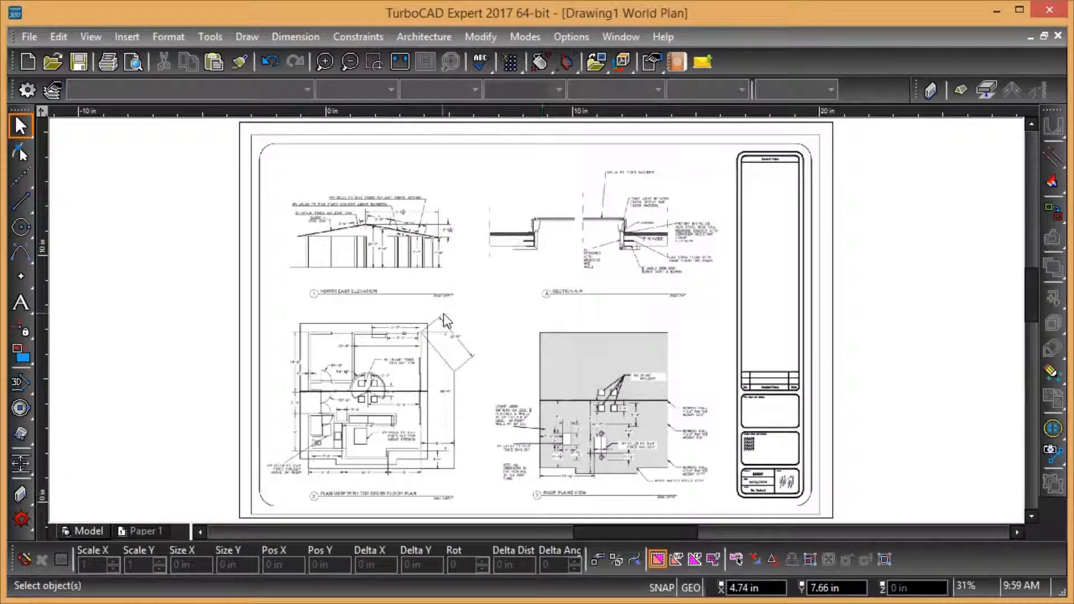
mouse_move(439, 316)
middle_mouse_down()
mouse_move(219, 258)
mouse_move(697, 457)
mouse_move(378, 397)
mouse_move(562, 331)
mouse_move(414, 303)
mouse_move(396, 286)
middle_mouse_up()
scroll(396, 286, "up", 3)
scroll(551, 342, "down", 5)
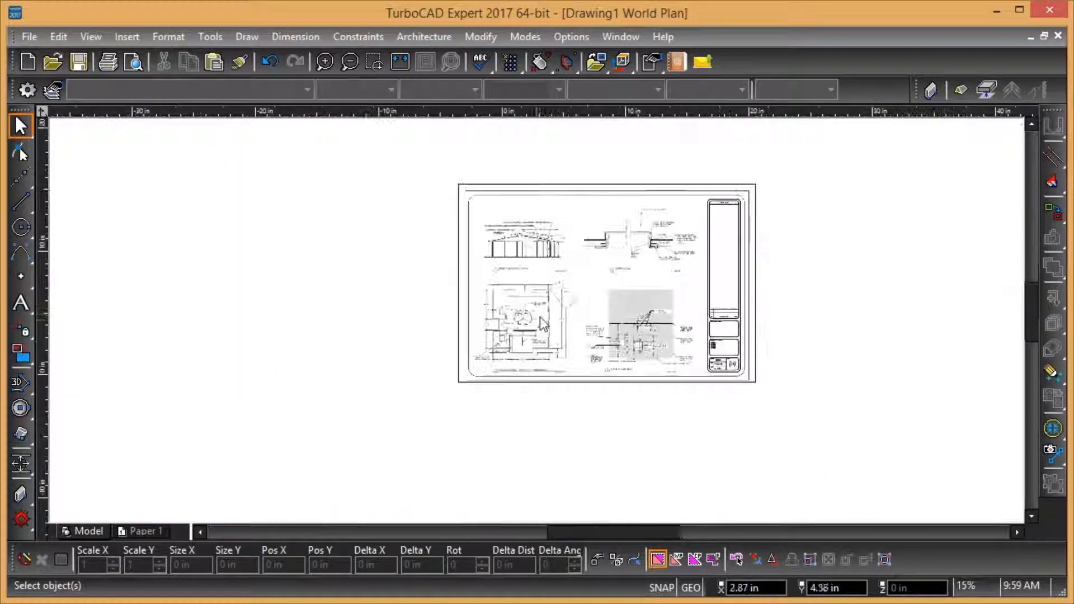
scroll(639, 303, "up", 3)
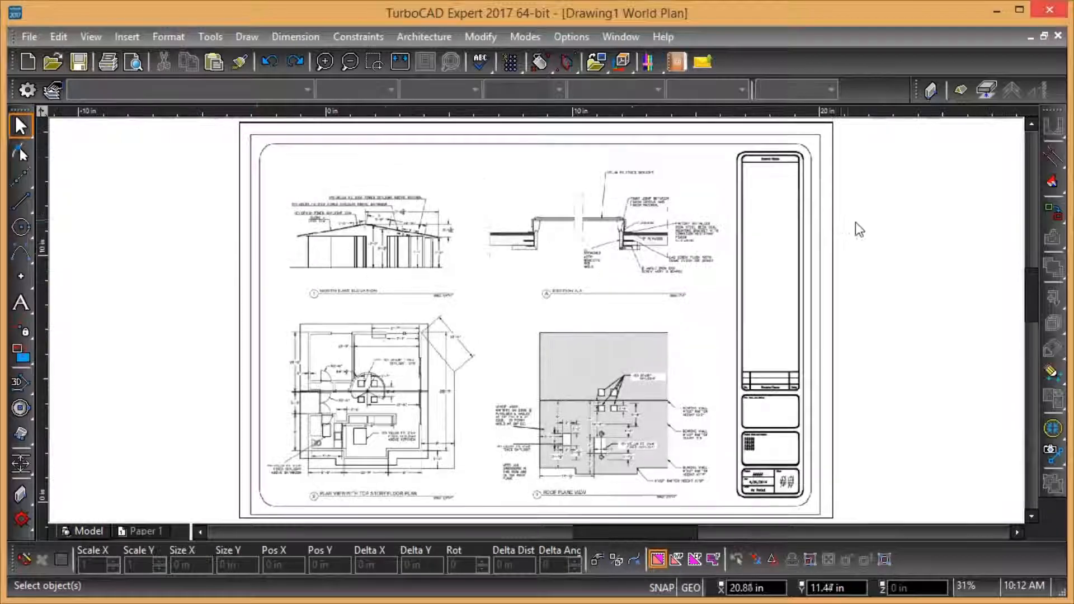
Turn on the Selection Info and Design Director palettes in the interface customization
right_click(874, 68)
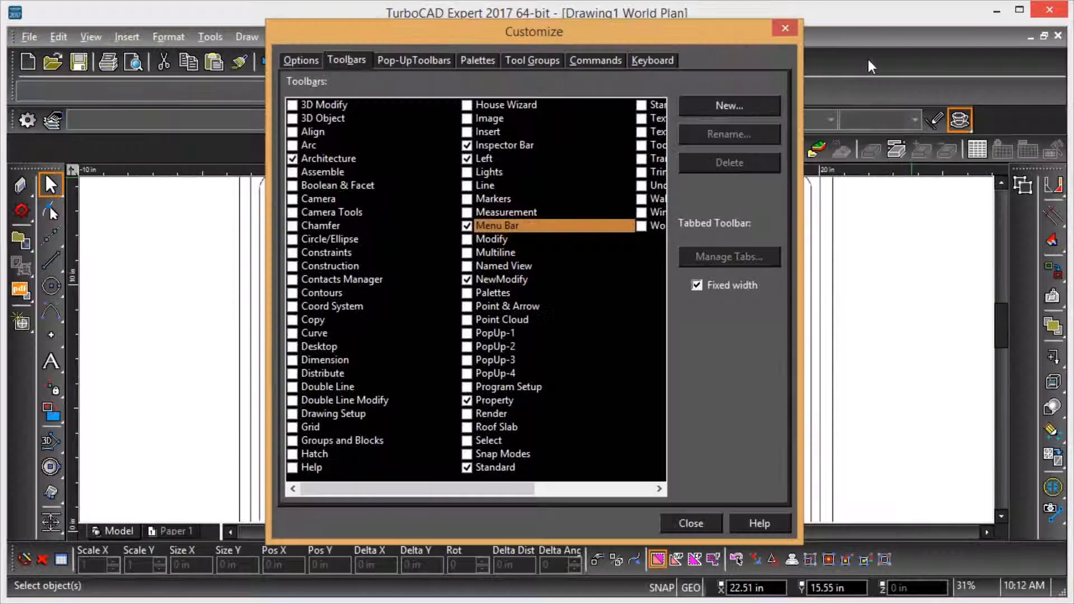
left_click(465, 56)
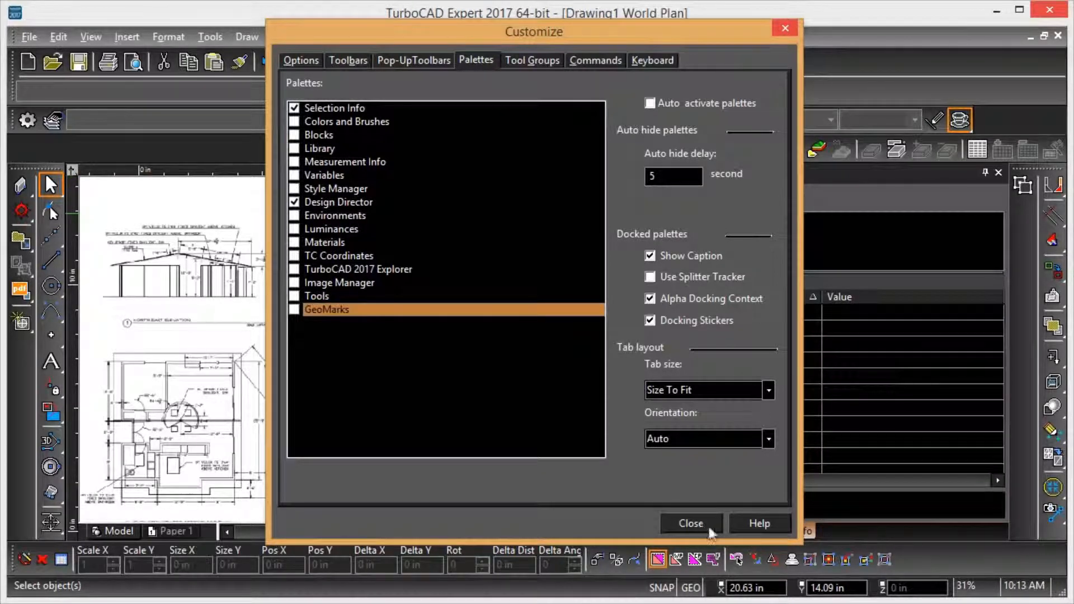
left_click(709, 525)
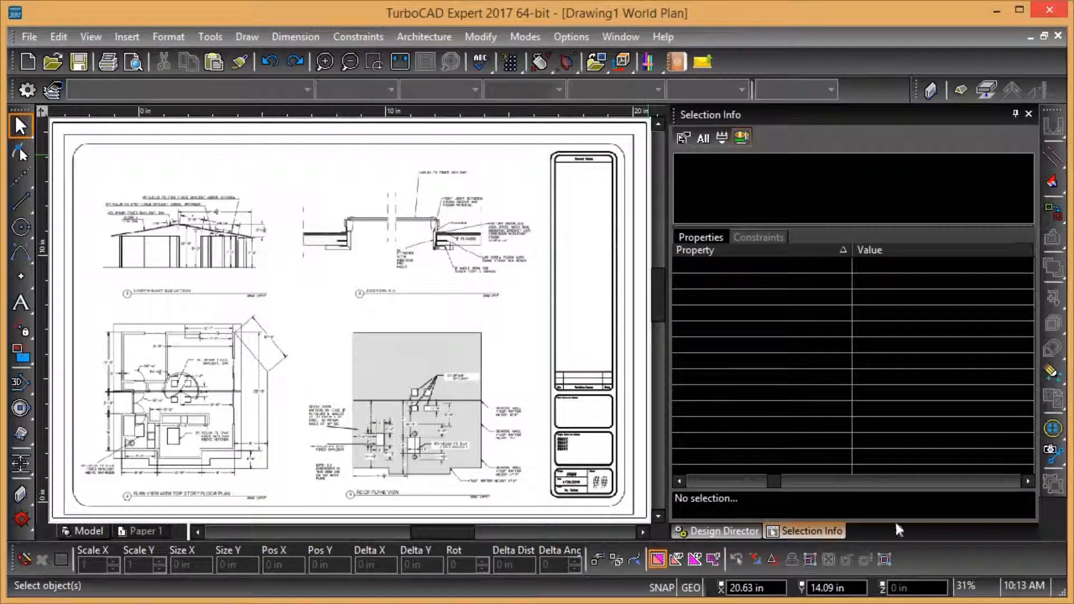
Select the whole PDF underlay and explode it
scroll(413, 258, "down", 1)
left_click_drag(411, 260, 367, 326)
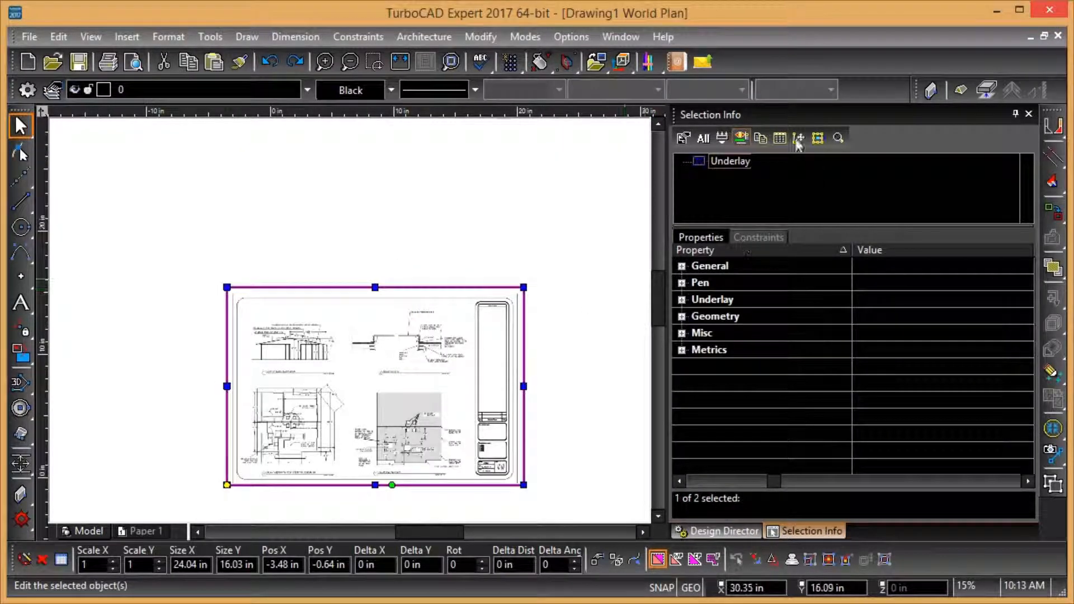
double_click(737, 163)
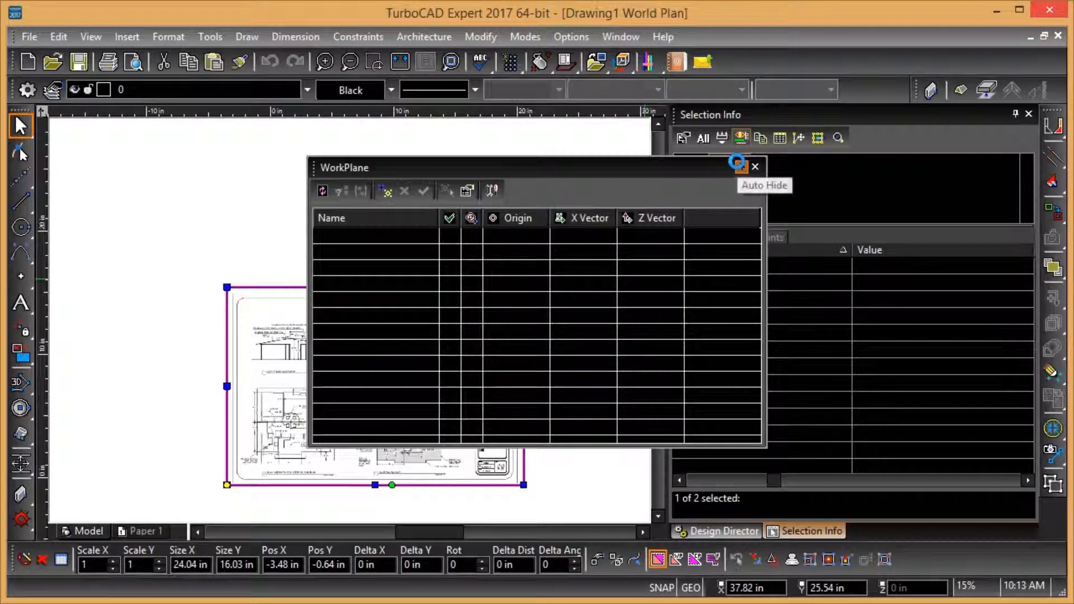
left_click(756, 168)
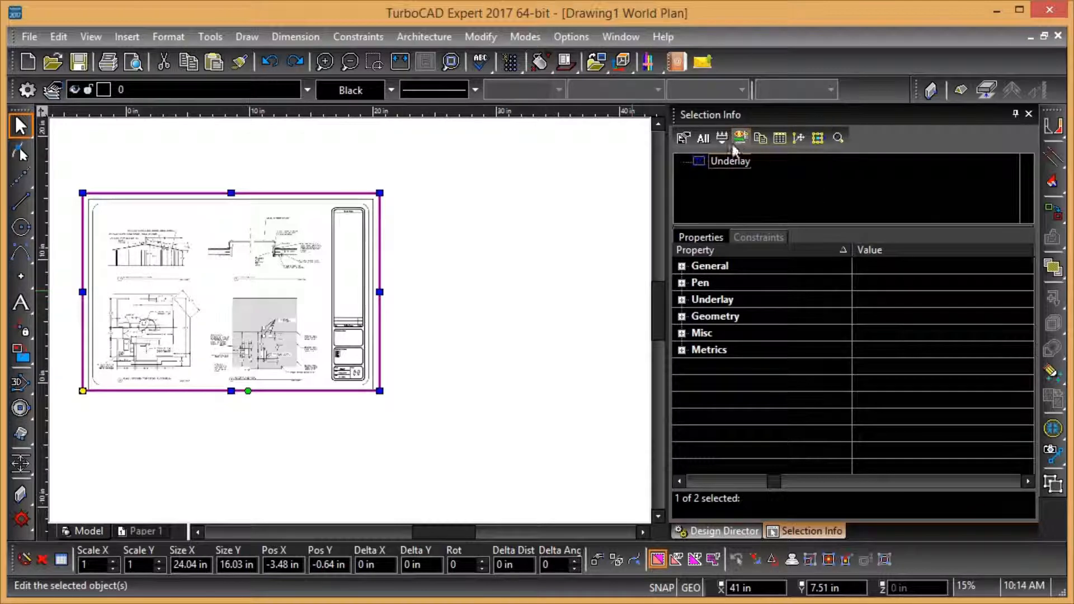
left_click(490, 39)
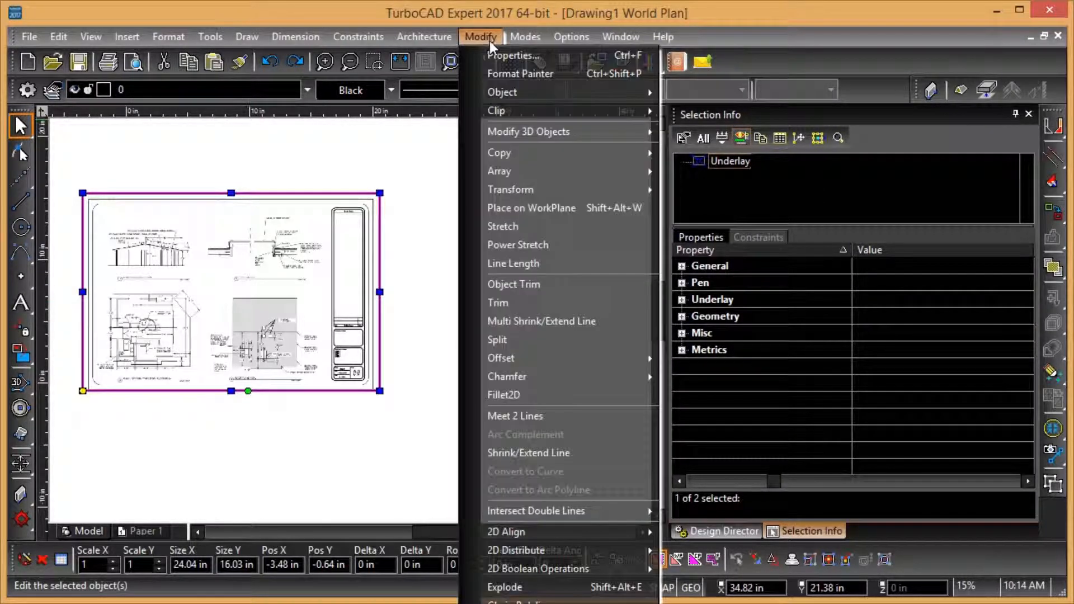
left_click(523, 588)
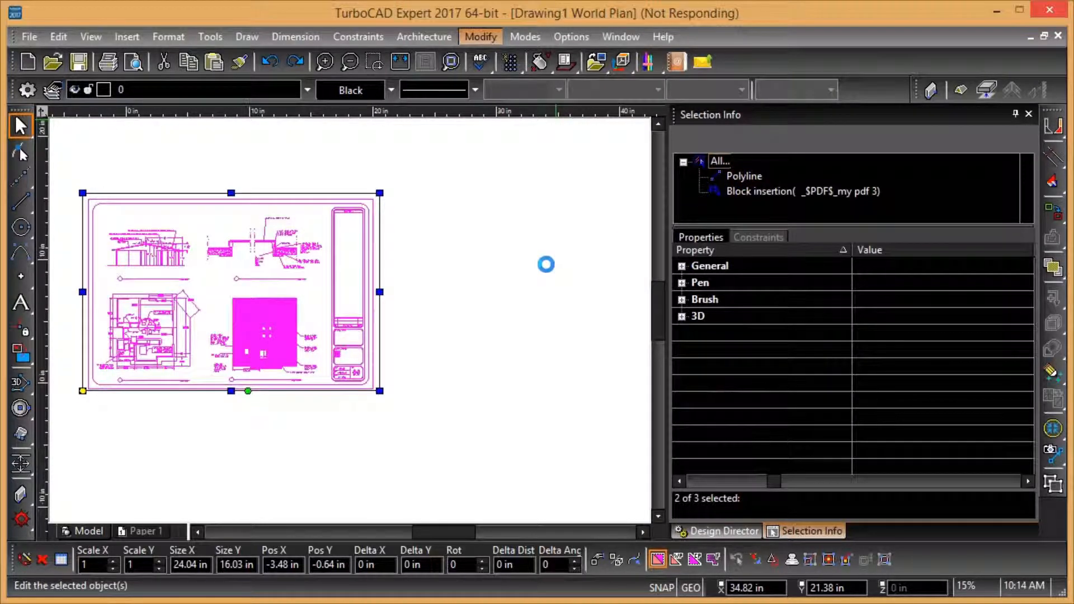
Select the block insertion _$PDF$_my pdf 3 from the overlapping objects and explode it
left_click(382, 336)
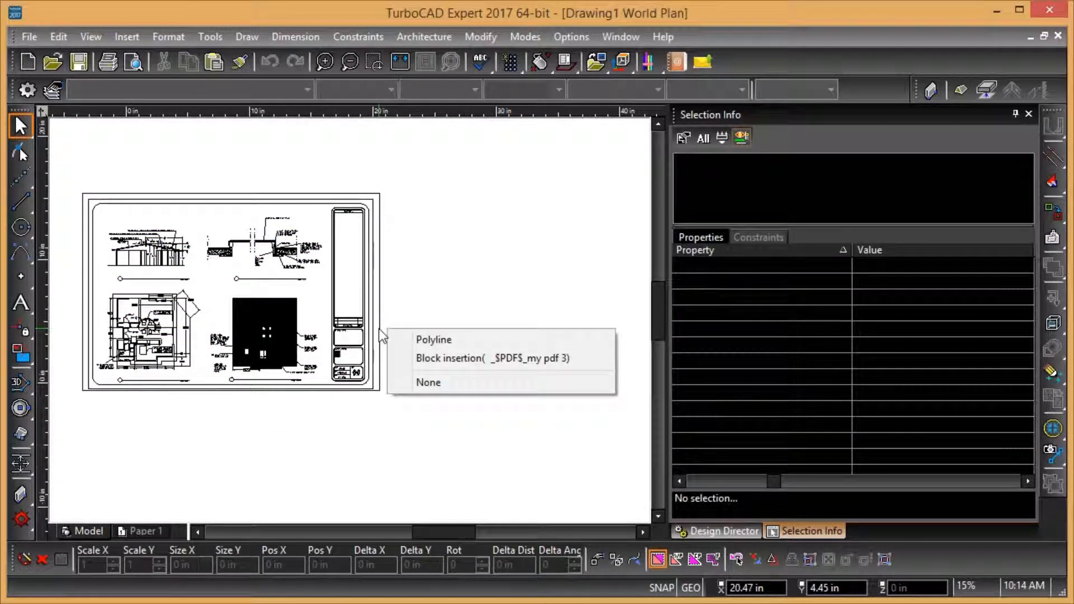
left_click(445, 355)
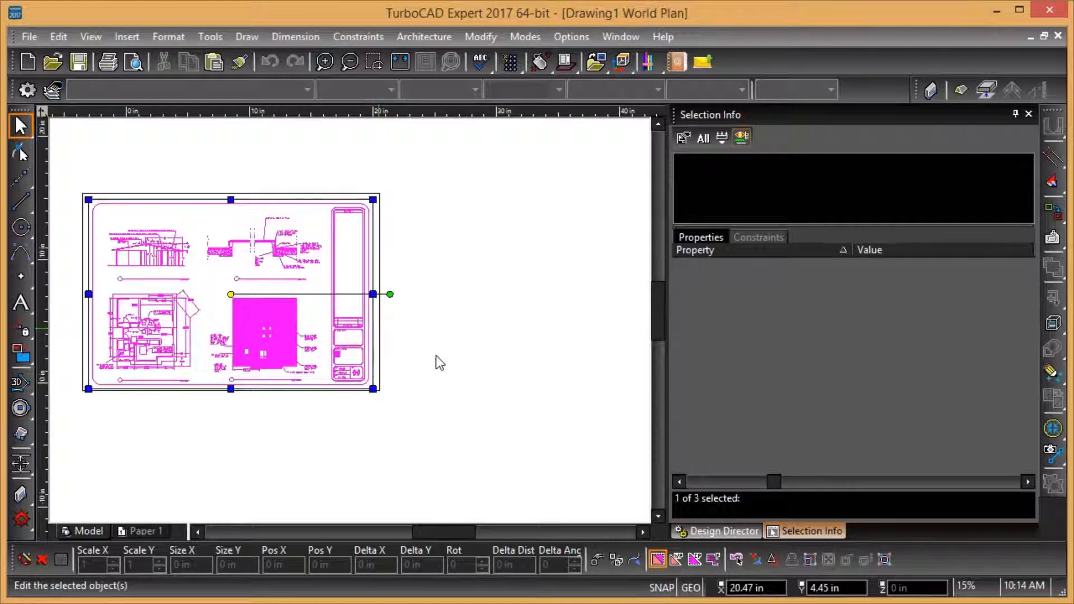
left_click(491, 38)
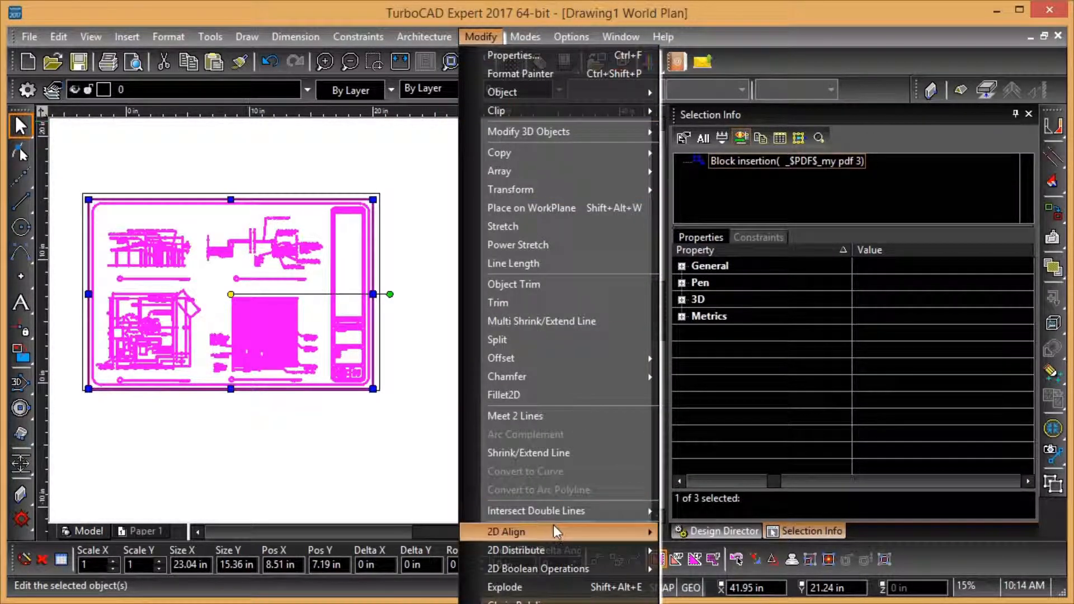
left_click(538, 588)
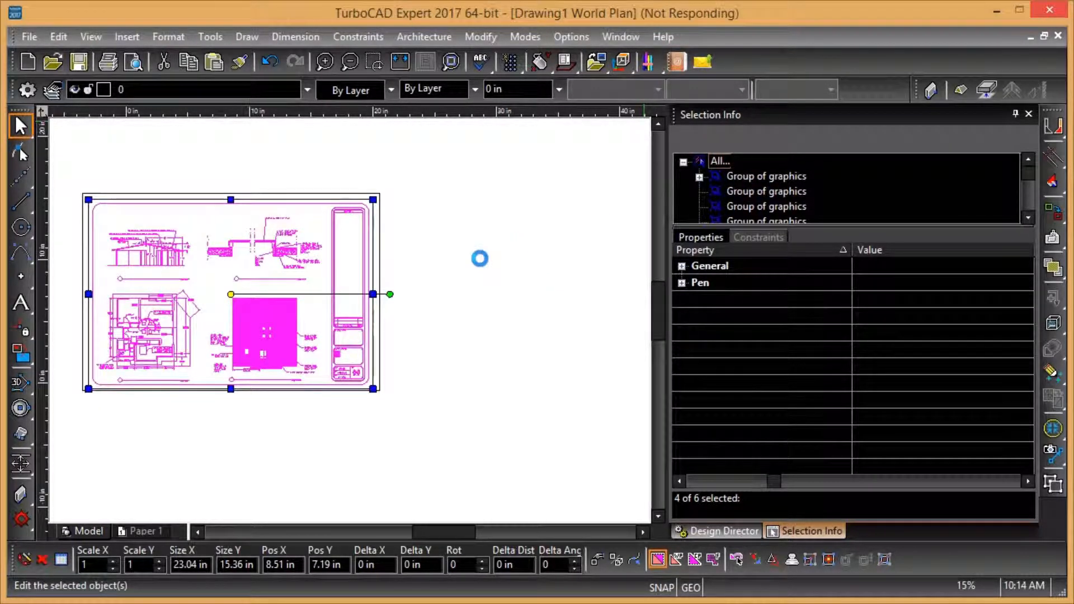
Select the group of graphics through the angle iron leader in the section detail and explode it
left_click(409, 250)
scroll(266, 263, "up", 2)
scroll(408, 331, "up", 2)
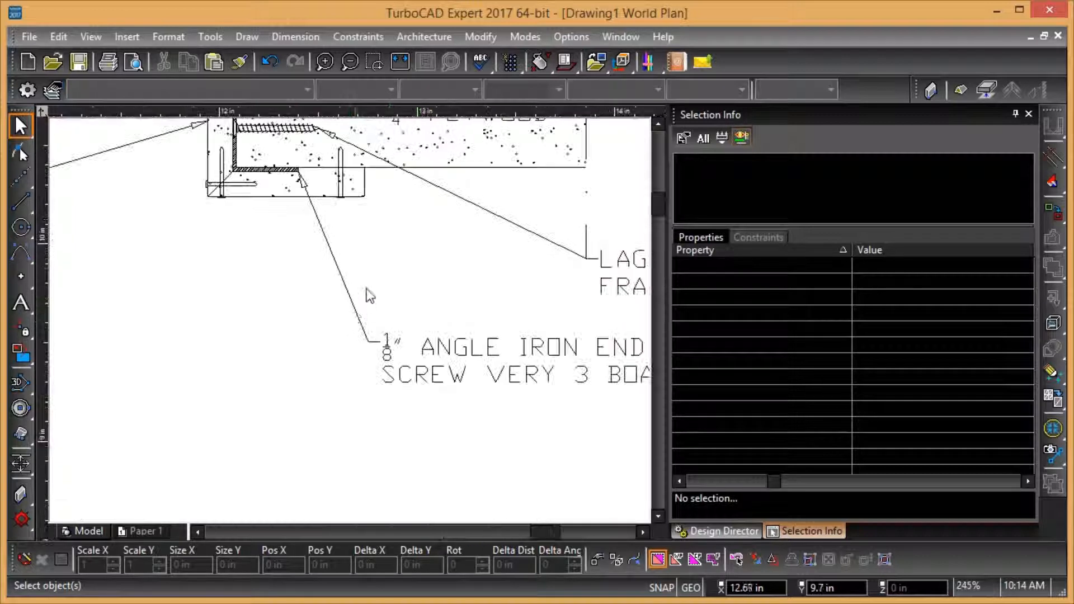
left_click(353, 302)
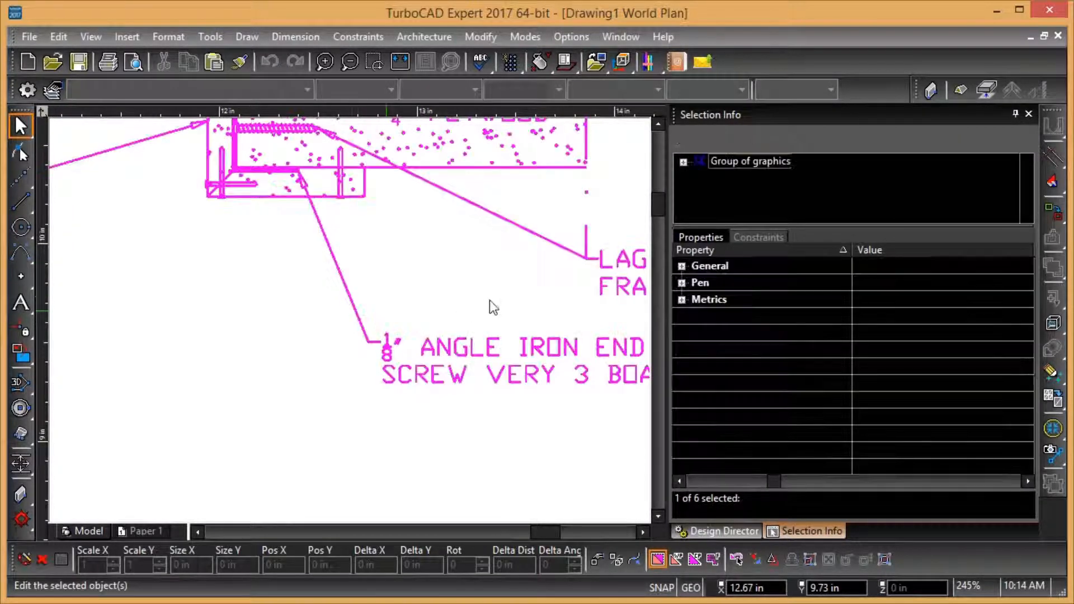
scroll(347, 320, "down", 1)
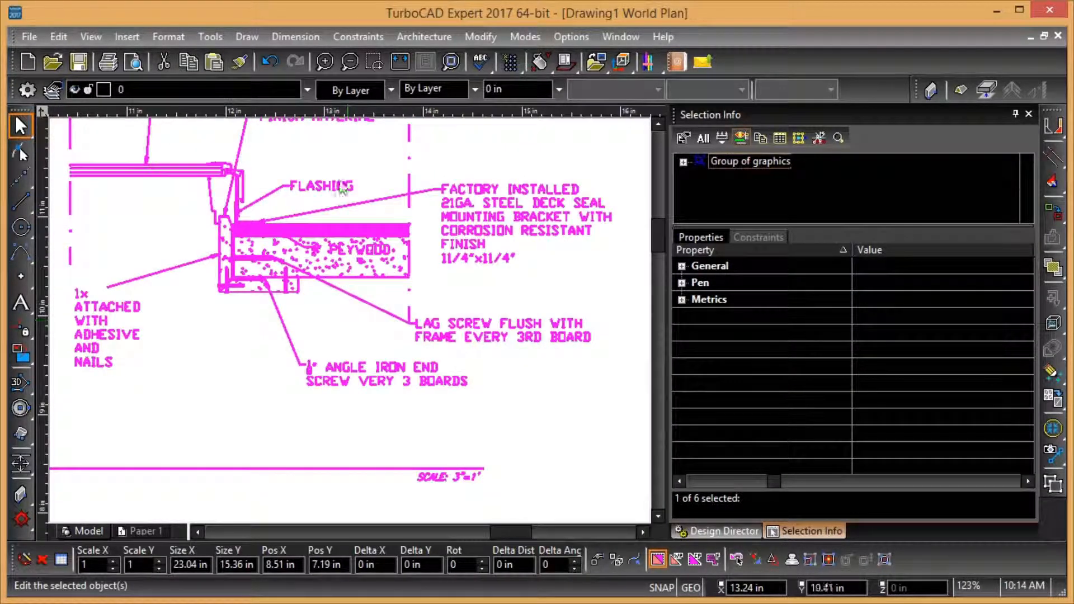
left_click(481, 36)
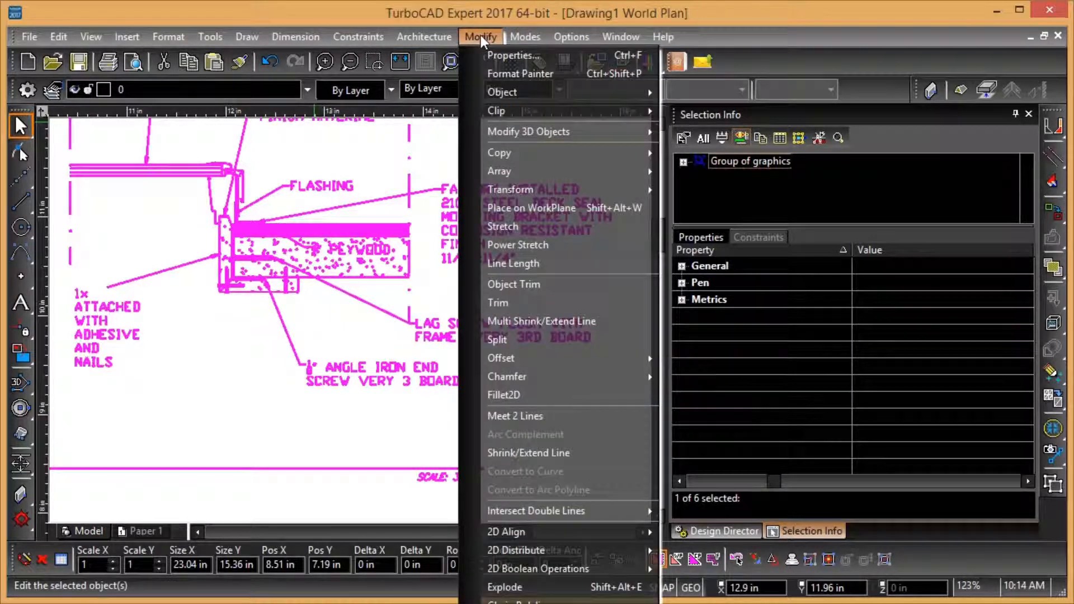
left_click(506, 587)
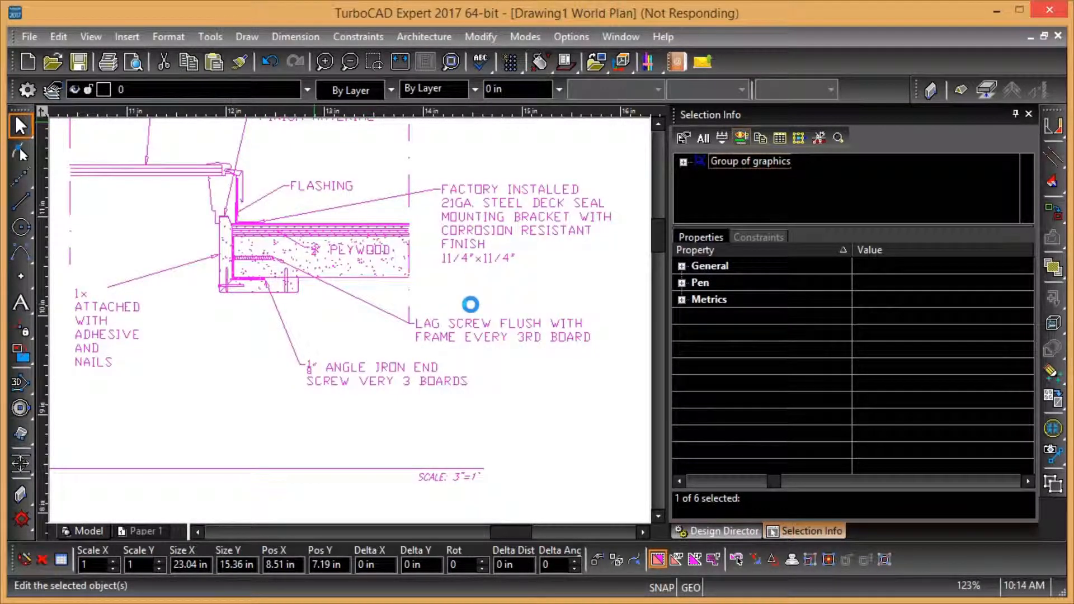
Clear the selection and pick the lag screw leader in the section detail to check its grouping
scroll(446, 314, "down", 3)
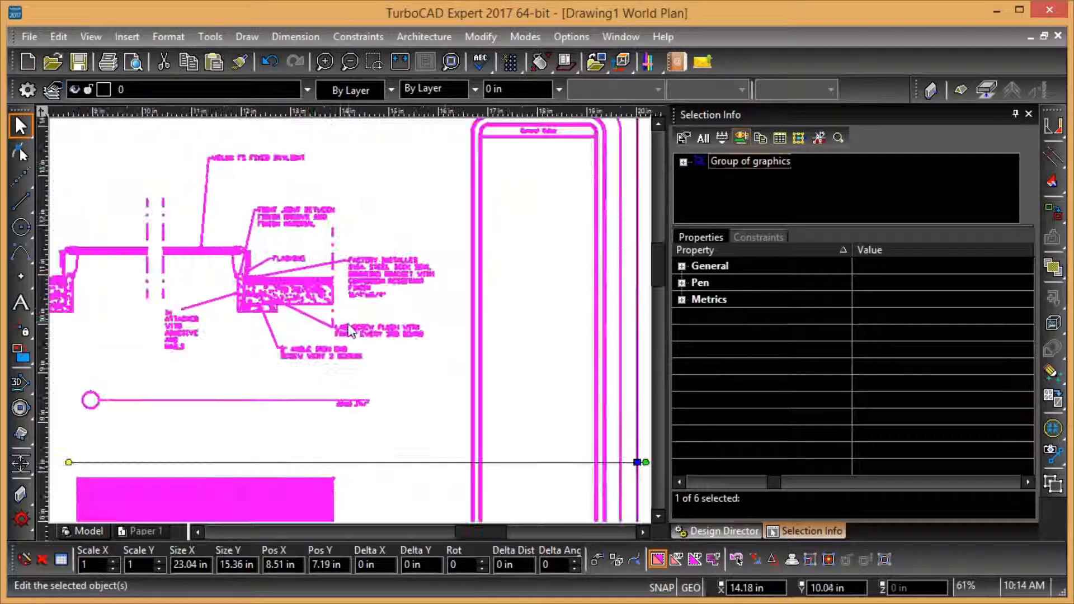
left_click(494, 302)
scroll(305, 308, "up", 5)
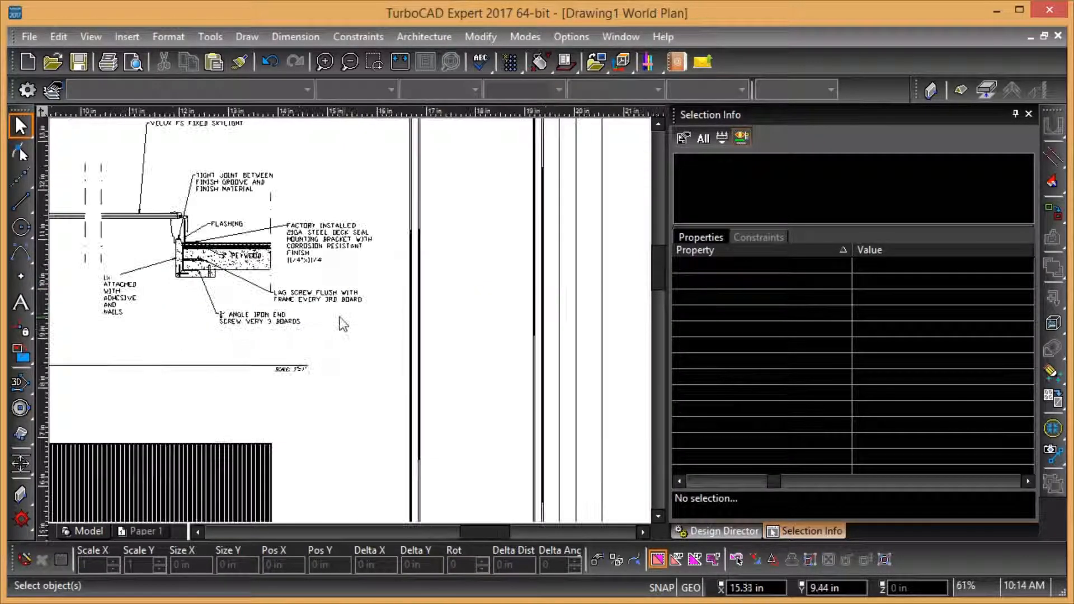
scroll(246, 291, "up", 4)
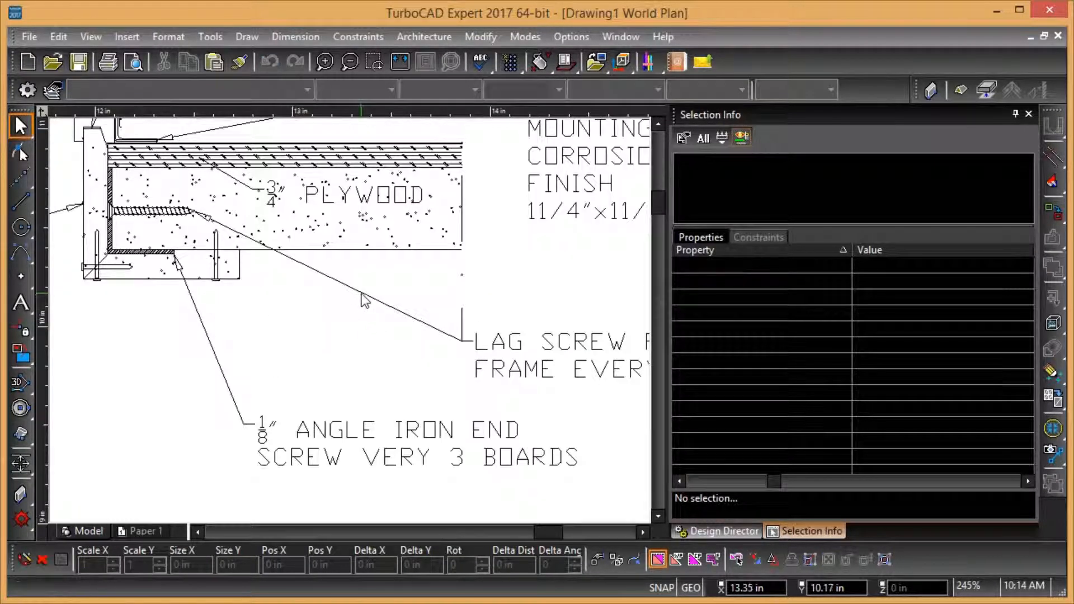
left_click(361, 296)
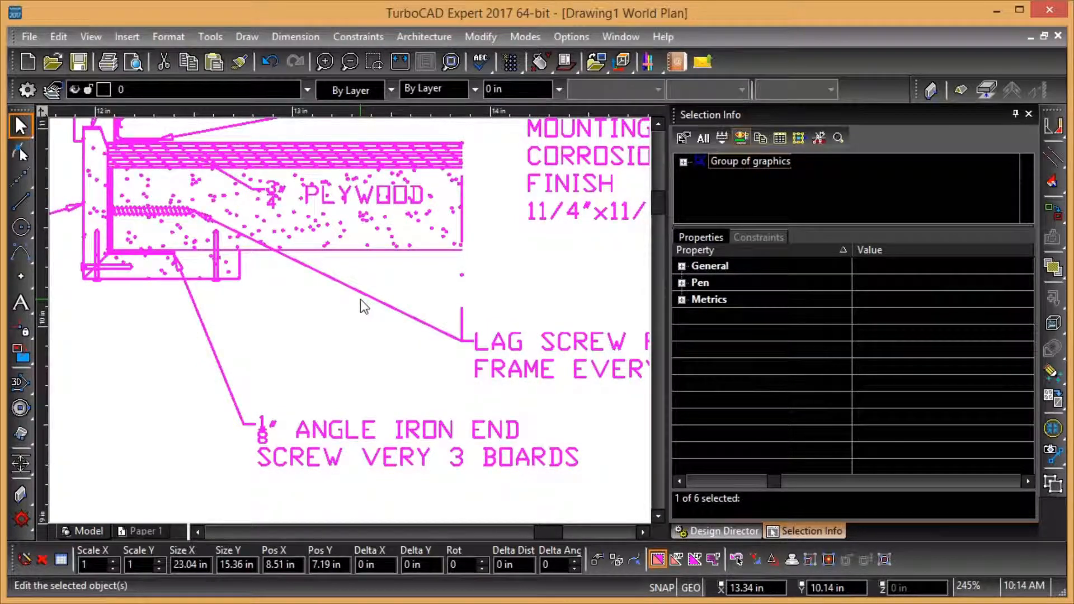
scroll(360, 300, "down", 2)
scroll(358, 328, "down", 1)
Expand the nested groups of graphics in the selection's object tree and examine the entities they contain
left_click(683, 161)
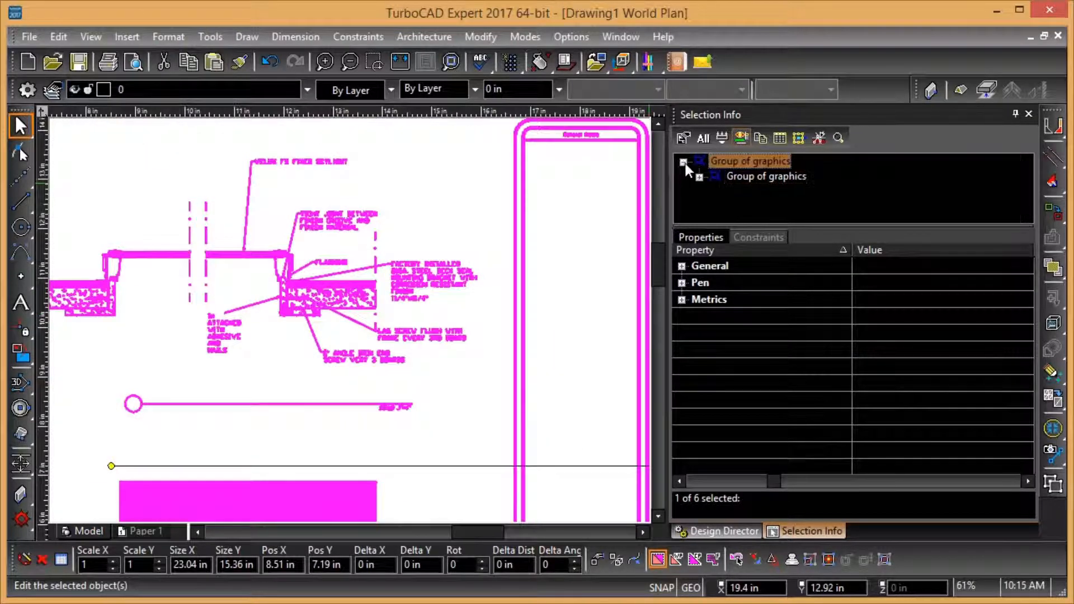
left_click(699, 176)
scroll(683, 182, "down", 1)
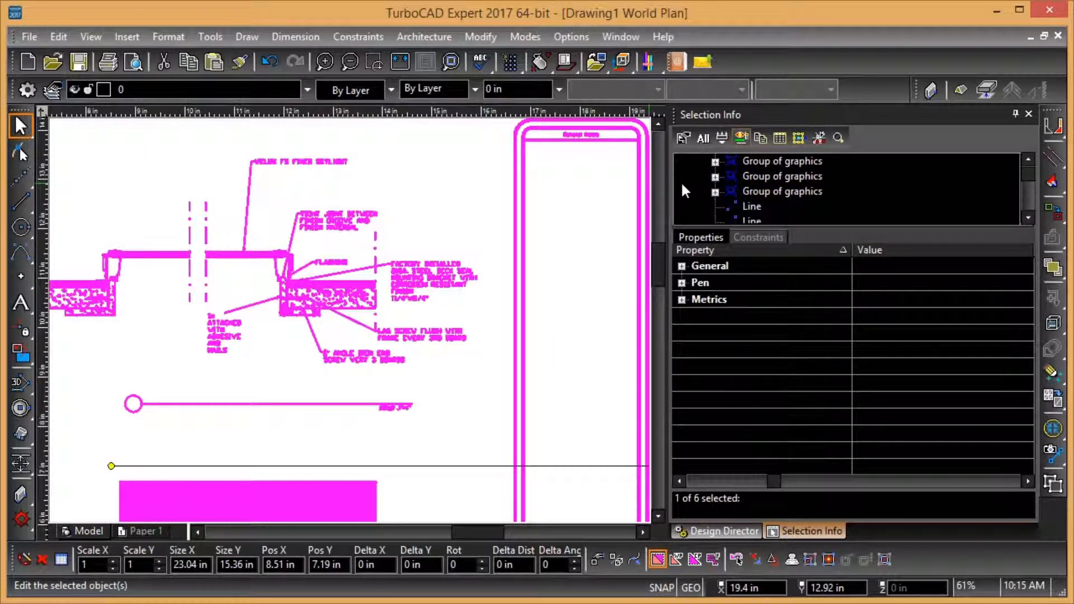
left_click(715, 178)
scroll(699, 184, "down", 2)
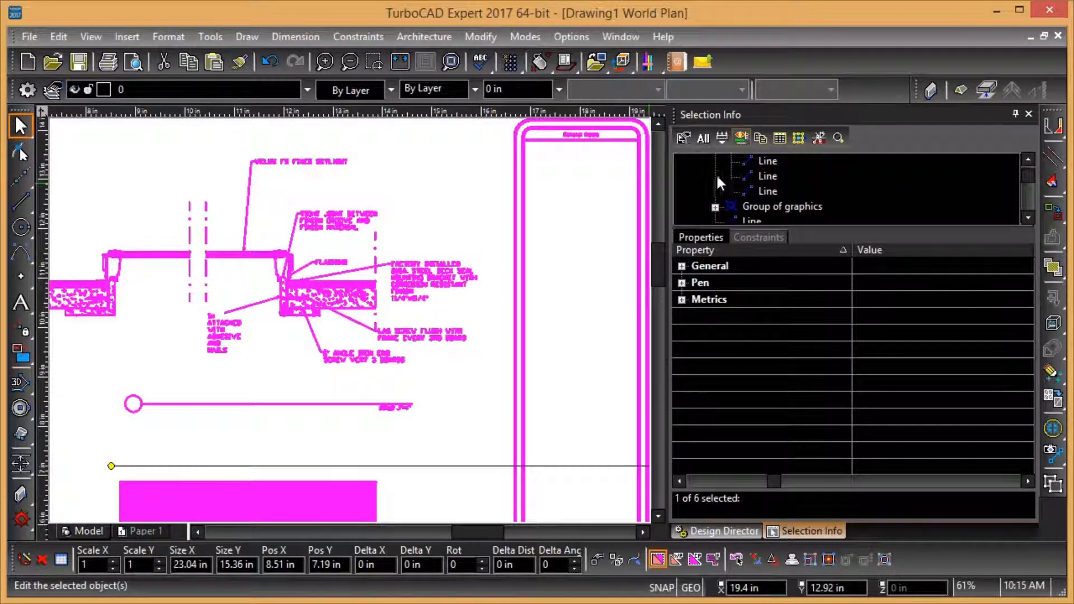
left_click(715, 207)
scroll(713, 176, "down", 1)
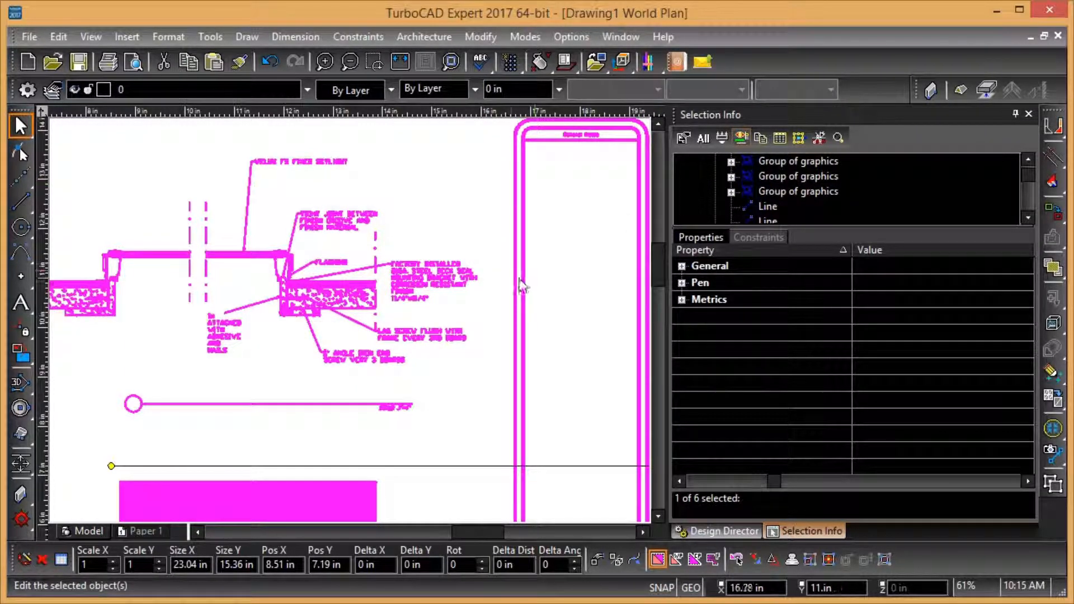
scroll(483, 320, "down", 2)
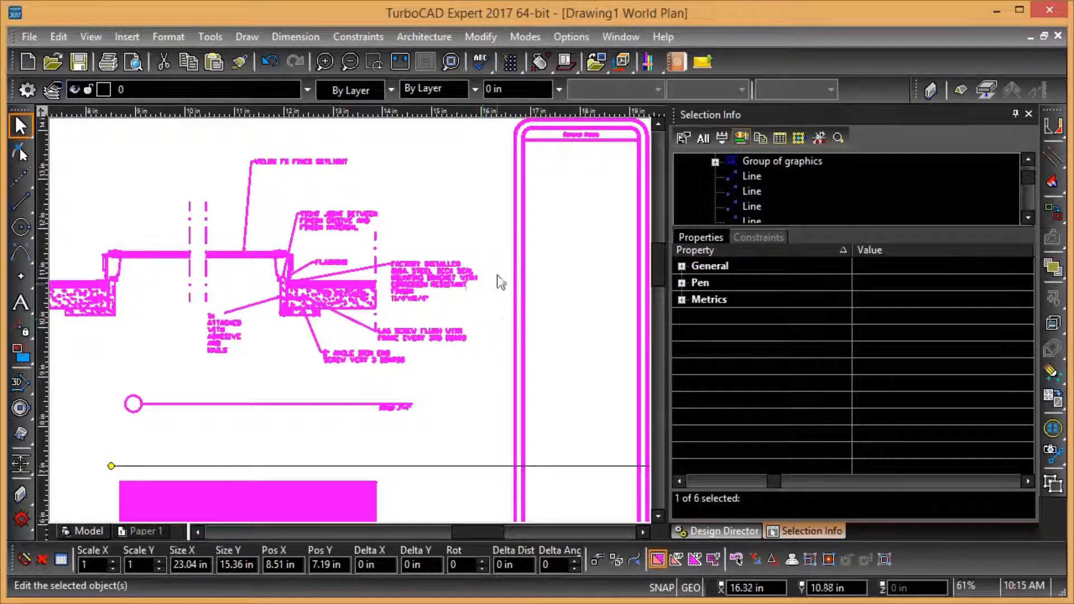